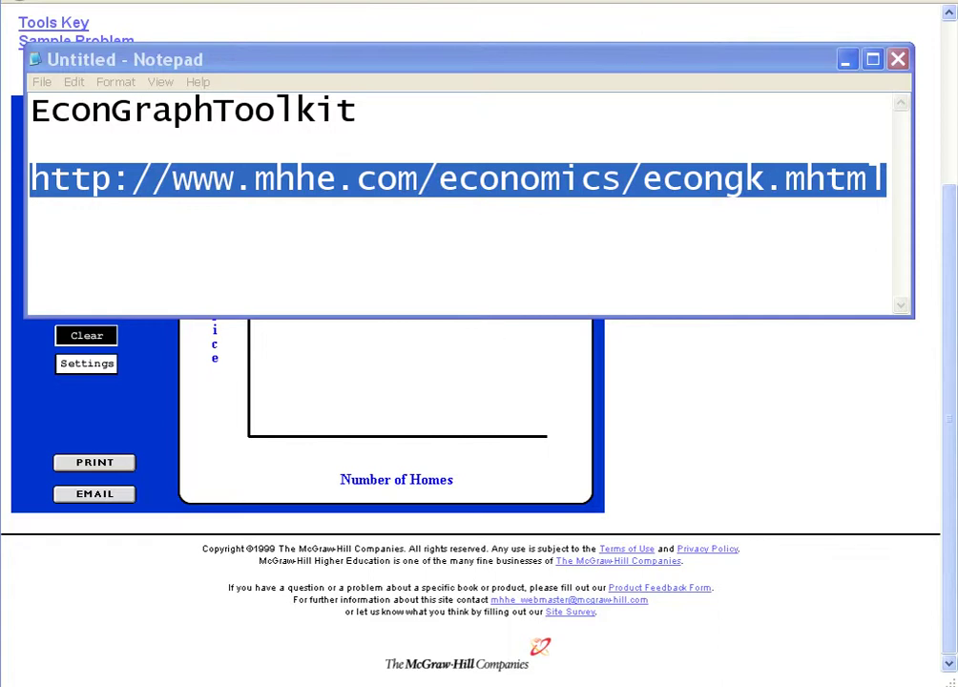
Step: In the graph settings, change the title to "Market for Houses in MV" and the X axis label to "Number of Houses"
key(alt+Tab)
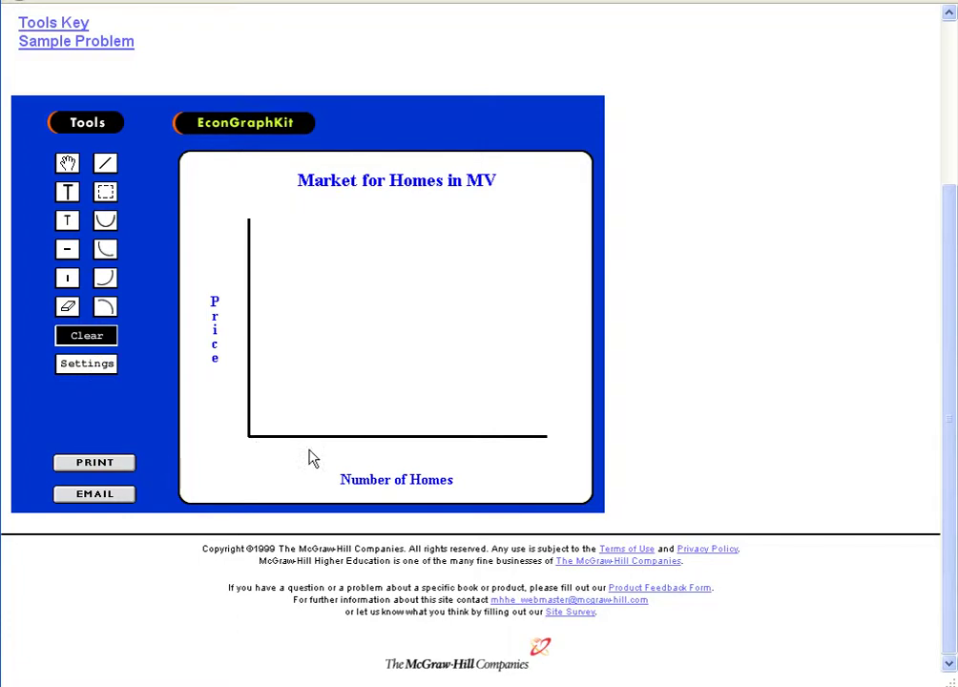
click(104, 372)
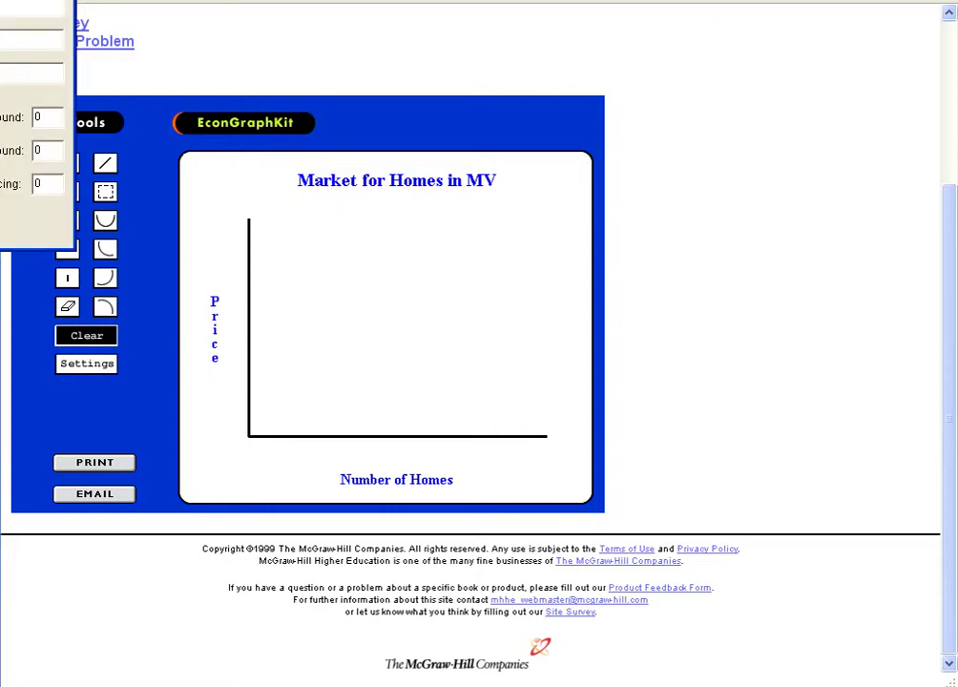
drag(0, 5, 789, 173)
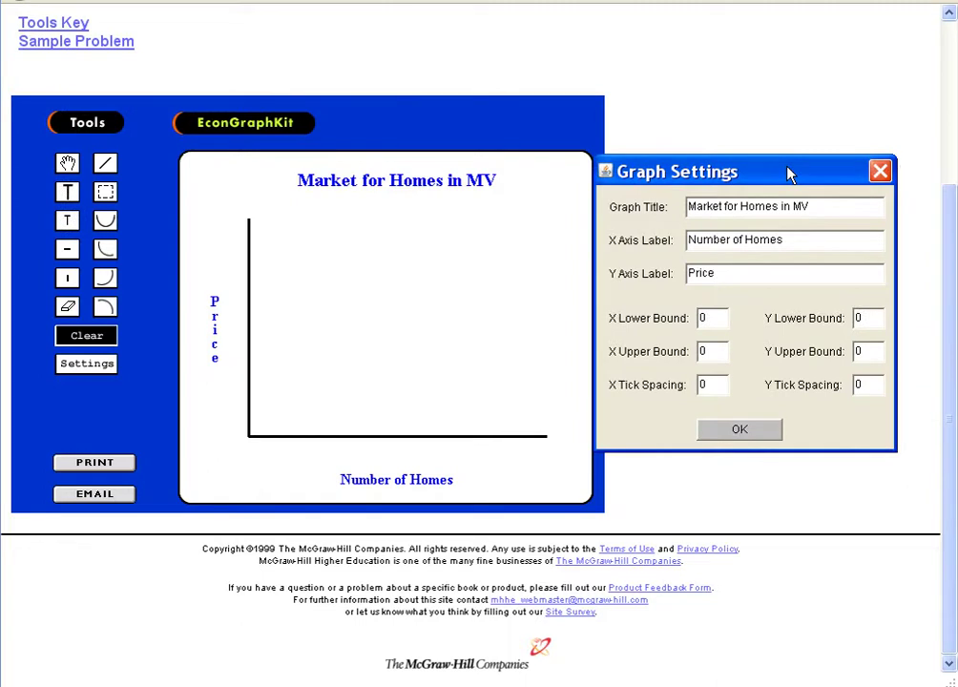
double_click(777, 204)
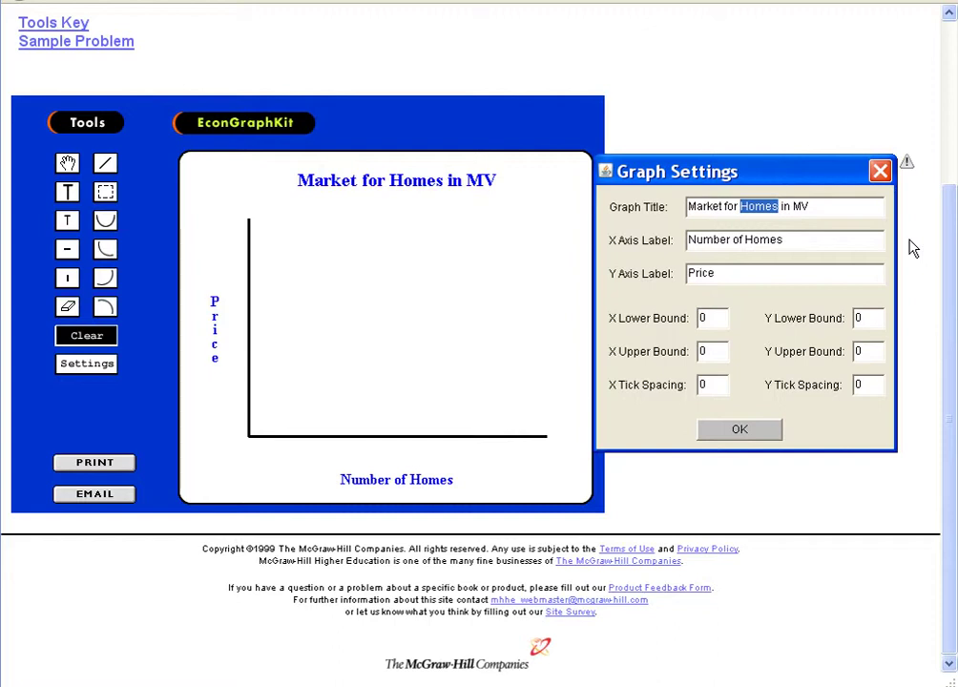
text(Houses)
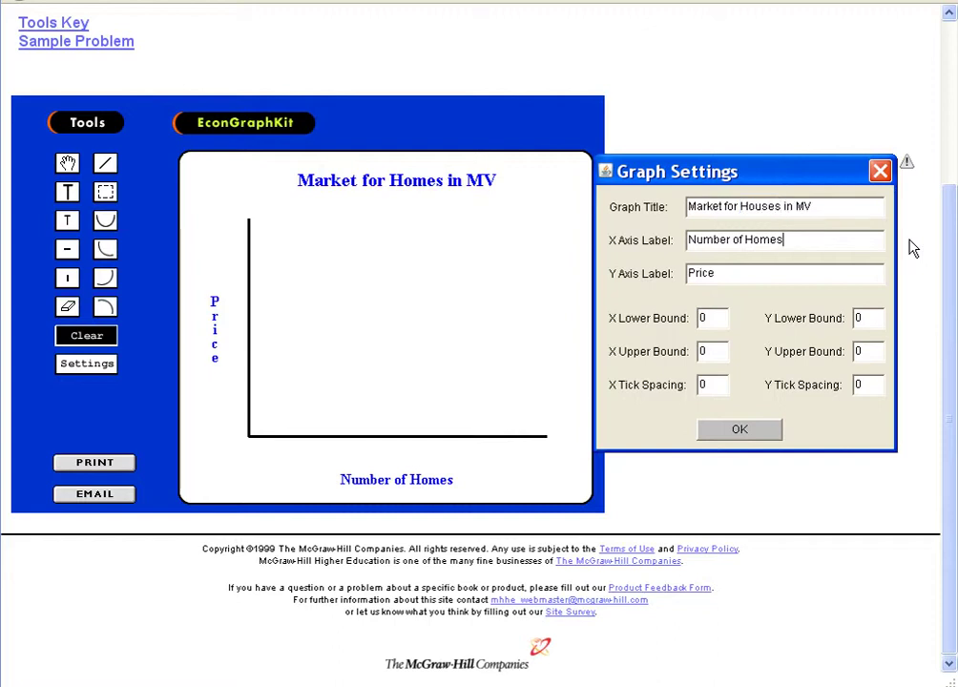
key(ctrl+shift+Left)
text(Houses)
click(740, 430)
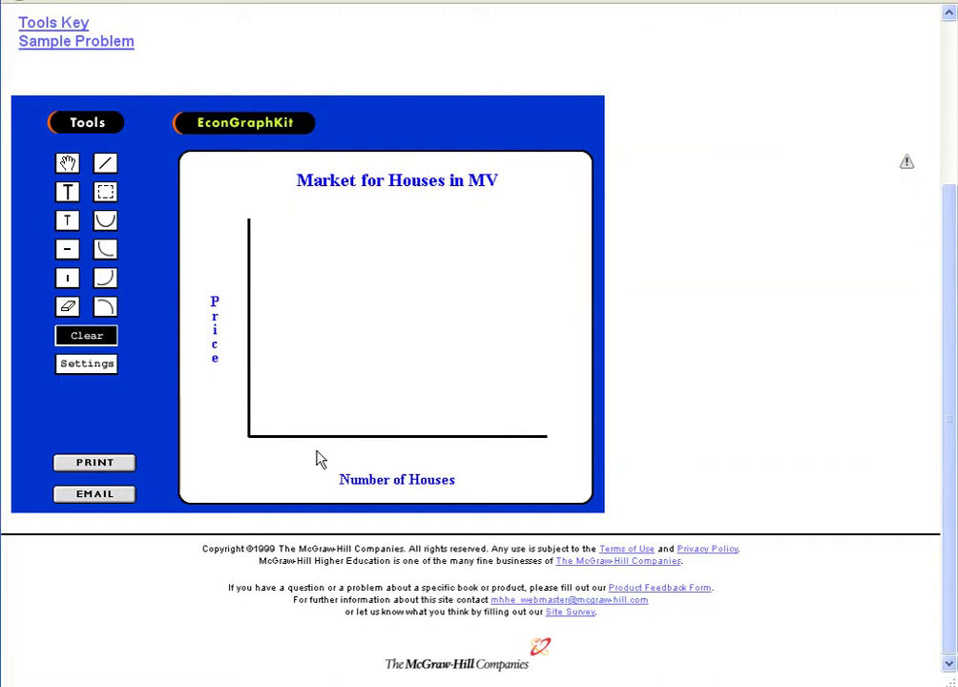
Step: Draw an upward-sloping supply line across the graph and label its upper end S1
click(108, 165)
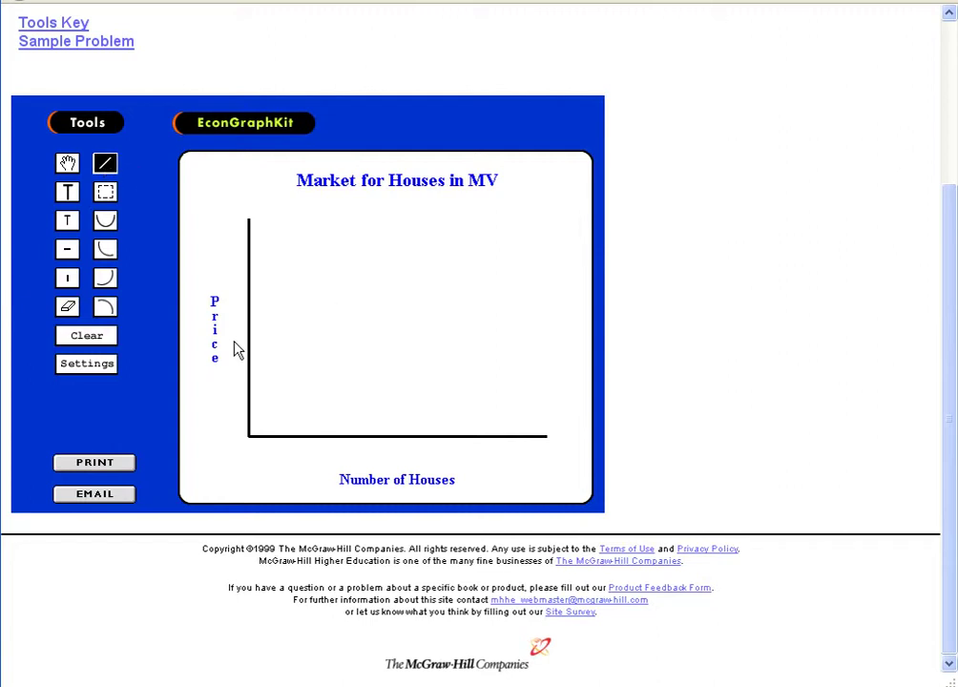
mouse_move(274, 416)
mouse_down()
mouse_move(360, 332)
mouse_move(509, 231)
mouse_move(497, 237)
mouse_up()
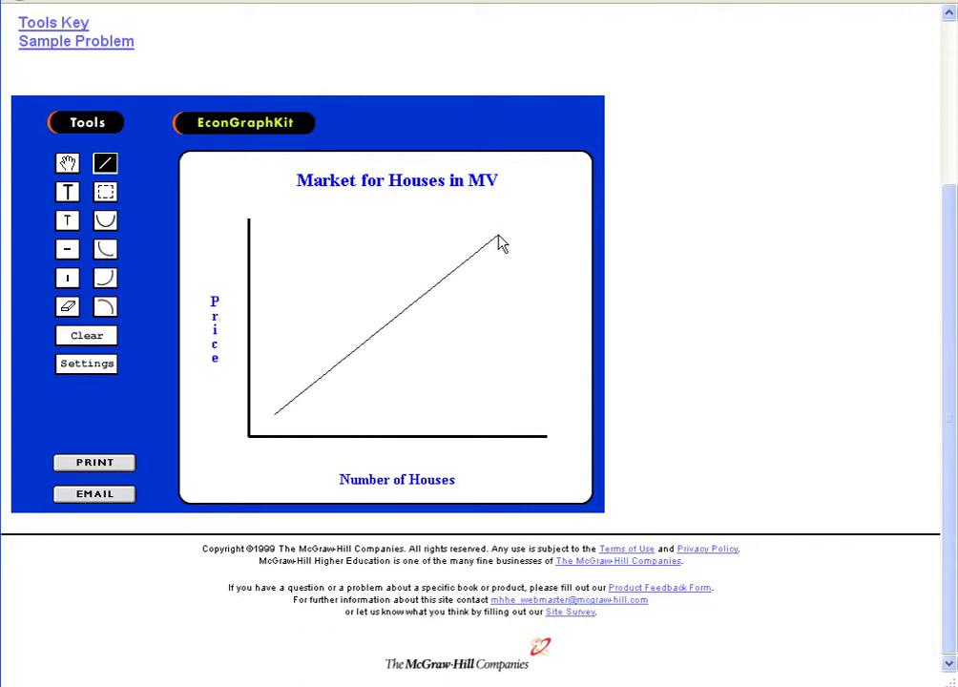
click(67, 191)
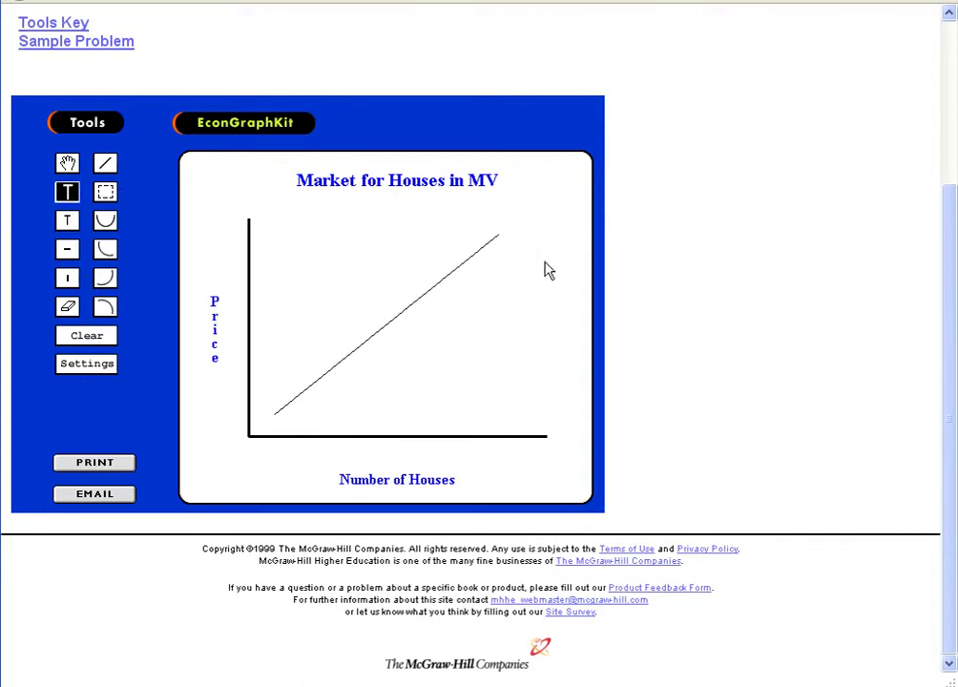
click(506, 231)
Step: Draw a downward-sloping demand line crossing the supply line and label its lower end D1
click(107, 166)
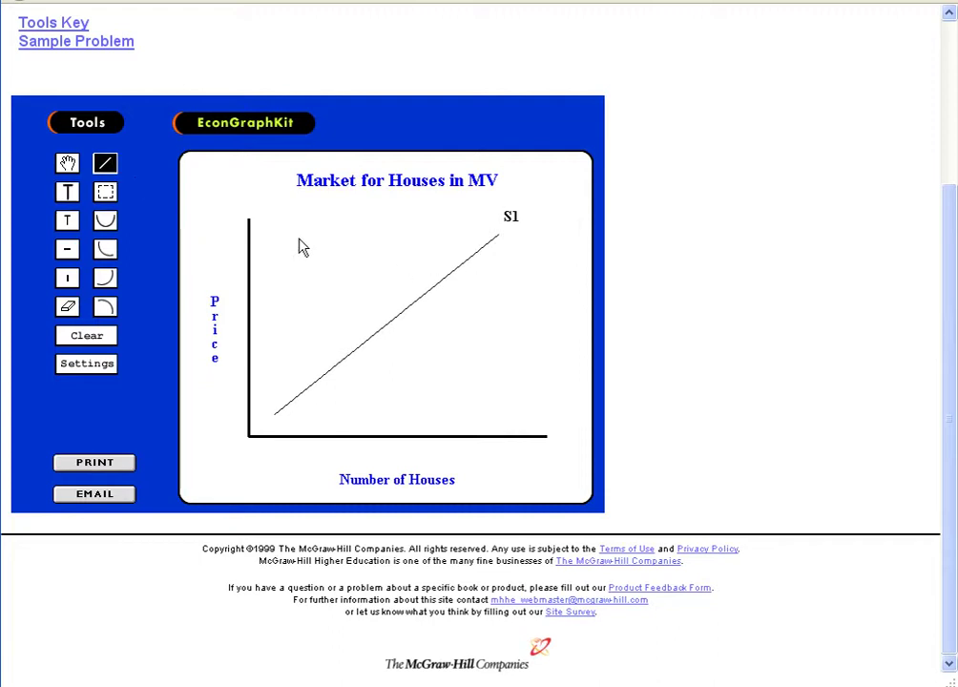
mouse_move(297, 238)
mouse_down()
mouse_move(398, 336)
mouse_move(499, 404)
mouse_up()
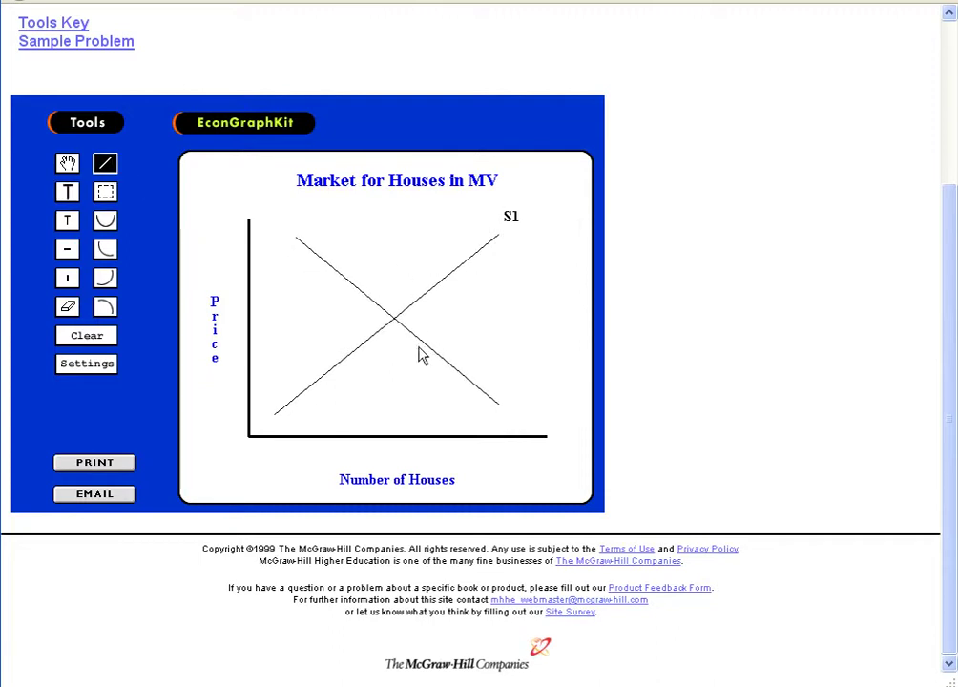
click(69, 196)
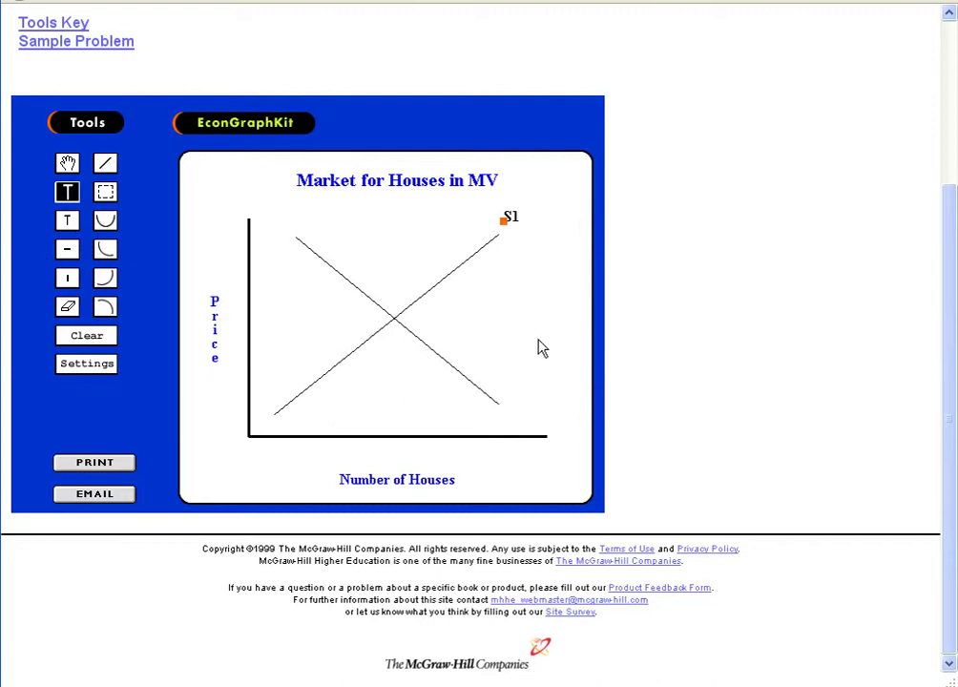
click(495, 393)
text(D1)
click(105, 163)
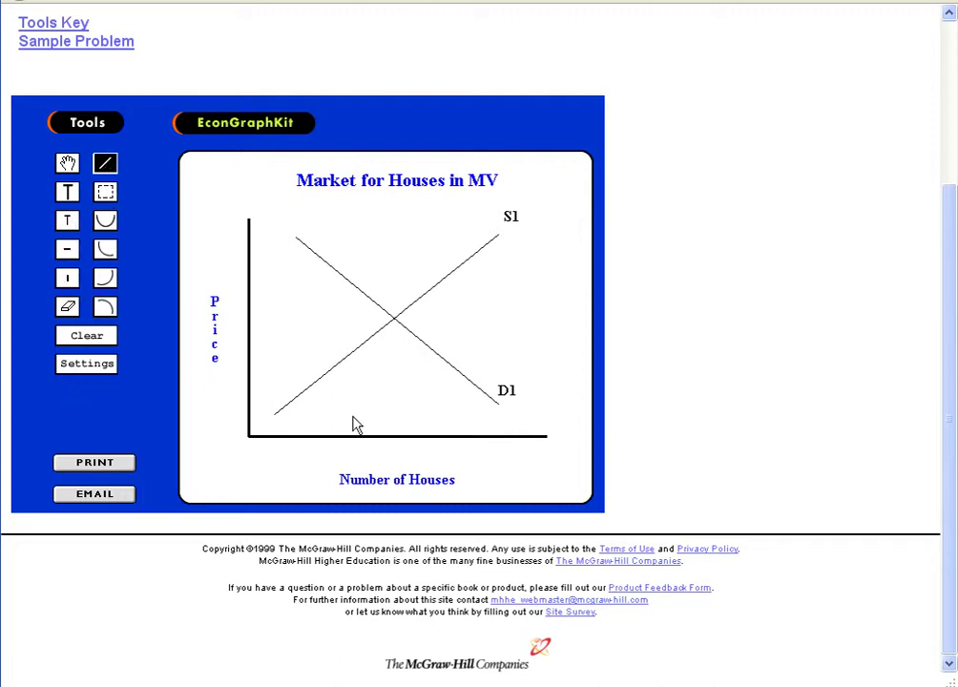
drag(352, 415, 522, 272)
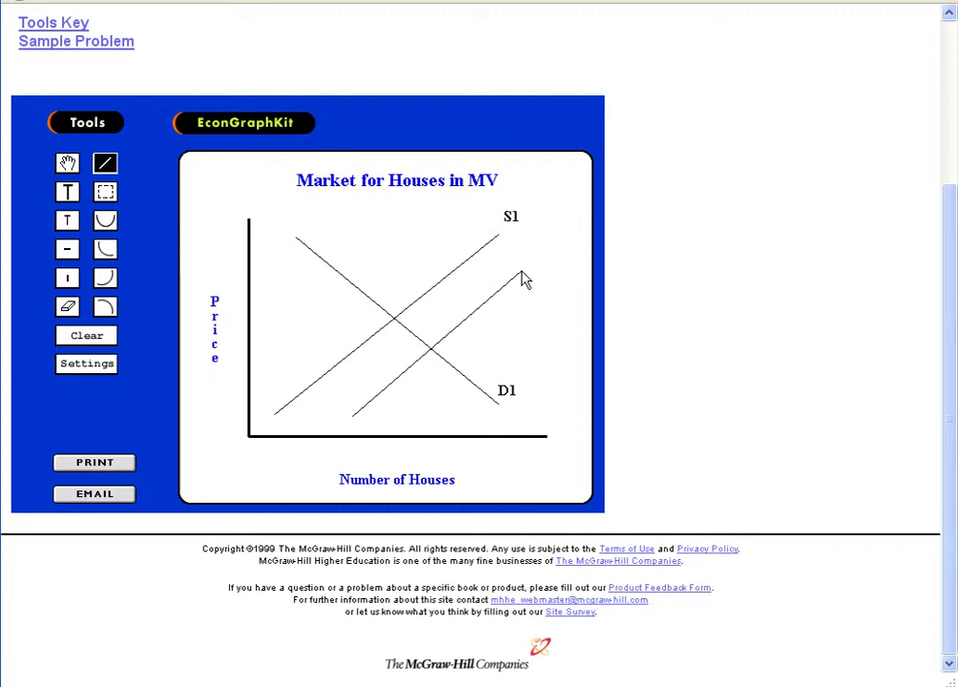
click(68, 192)
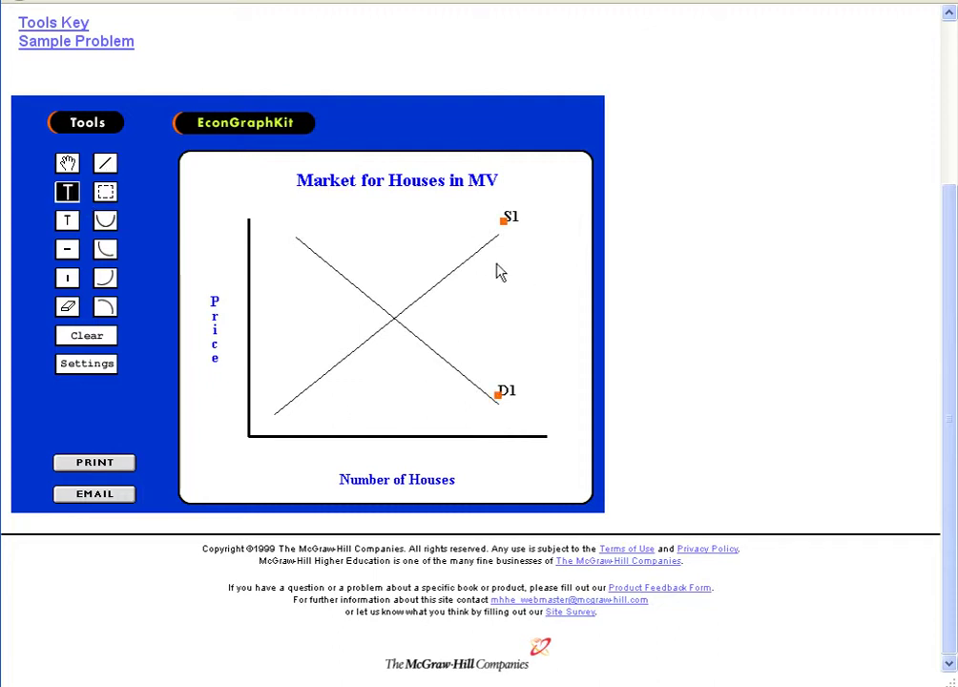
Step: Draw a second supply line to the right of and parallel to S1, label it S2, and move the label beside the line's upper end
click(105, 166)
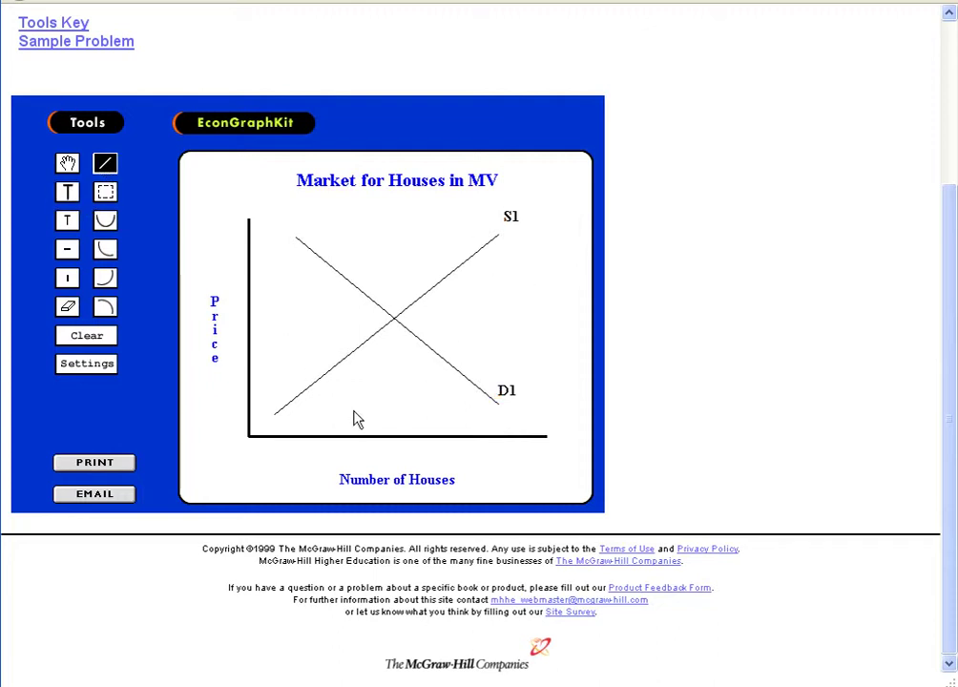
drag(355, 413, 508, 295)
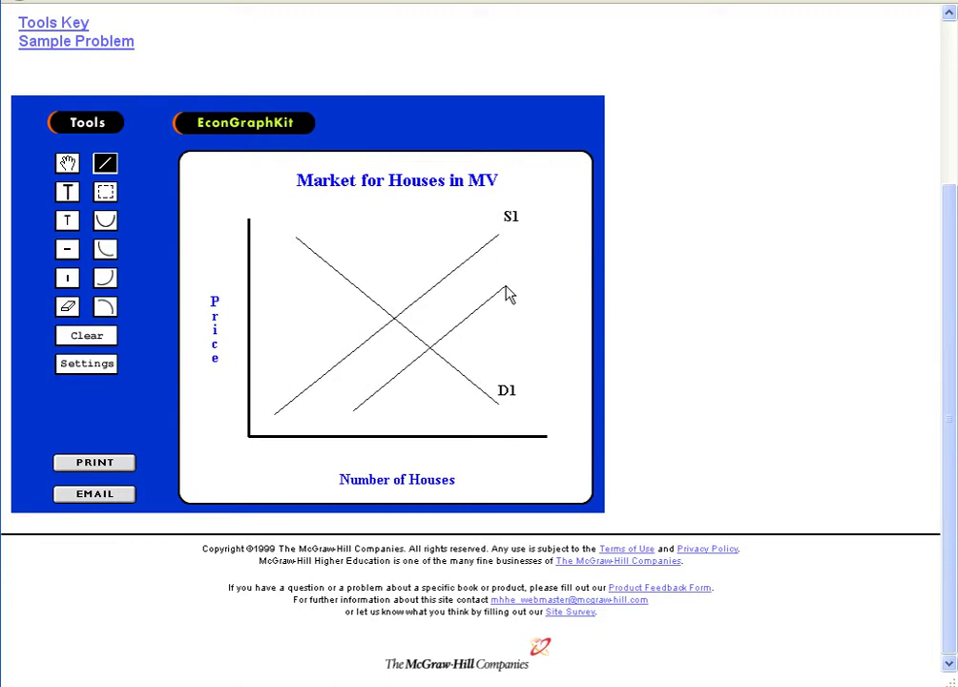
click(68, 191)
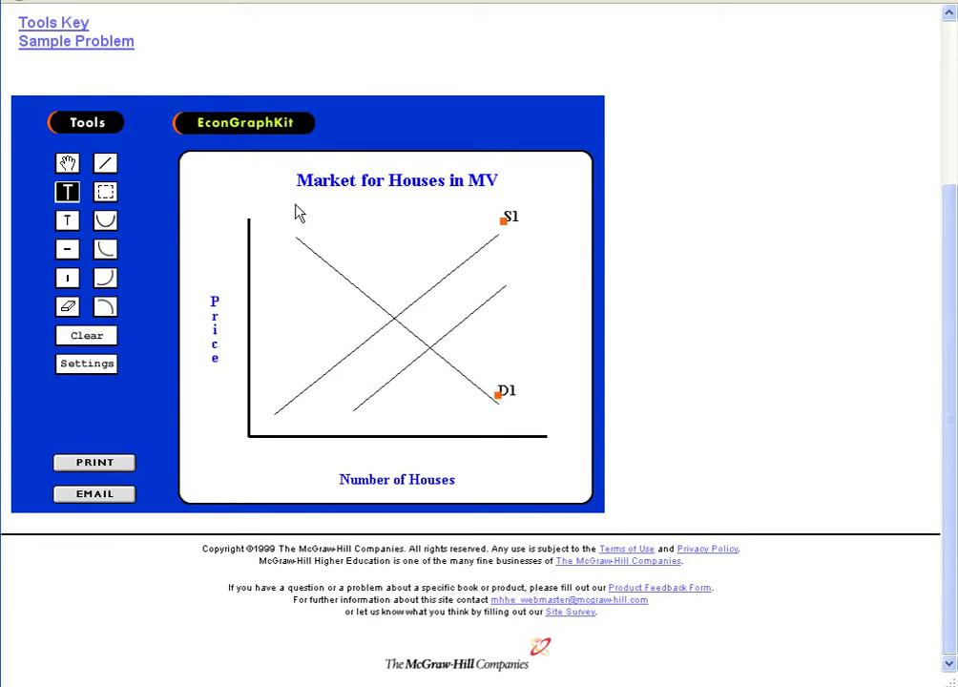
click(505, 274)
text(S2)
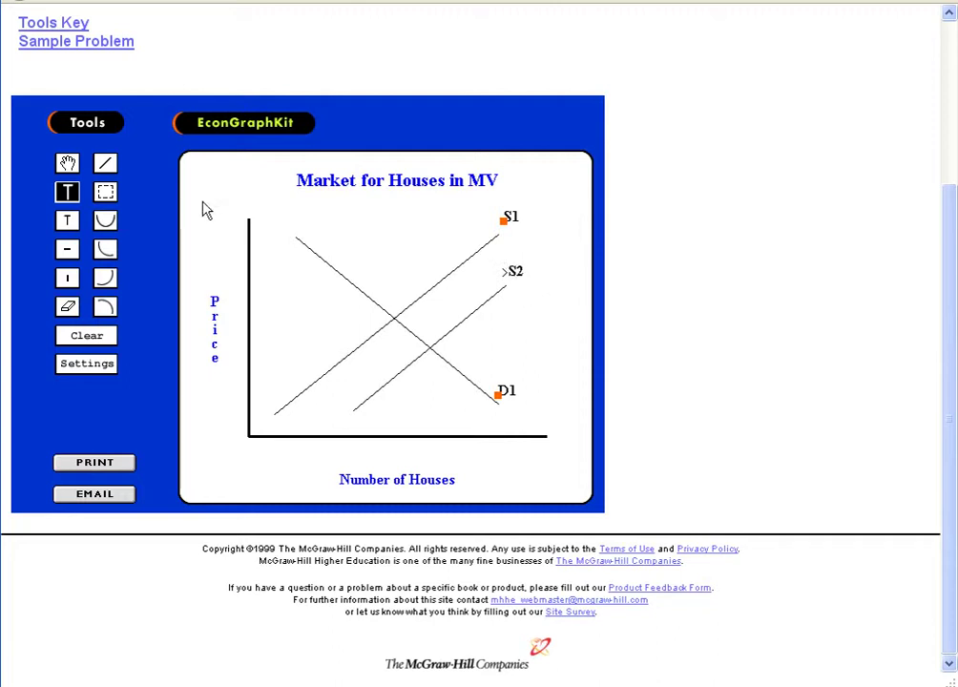
click(66, 163)
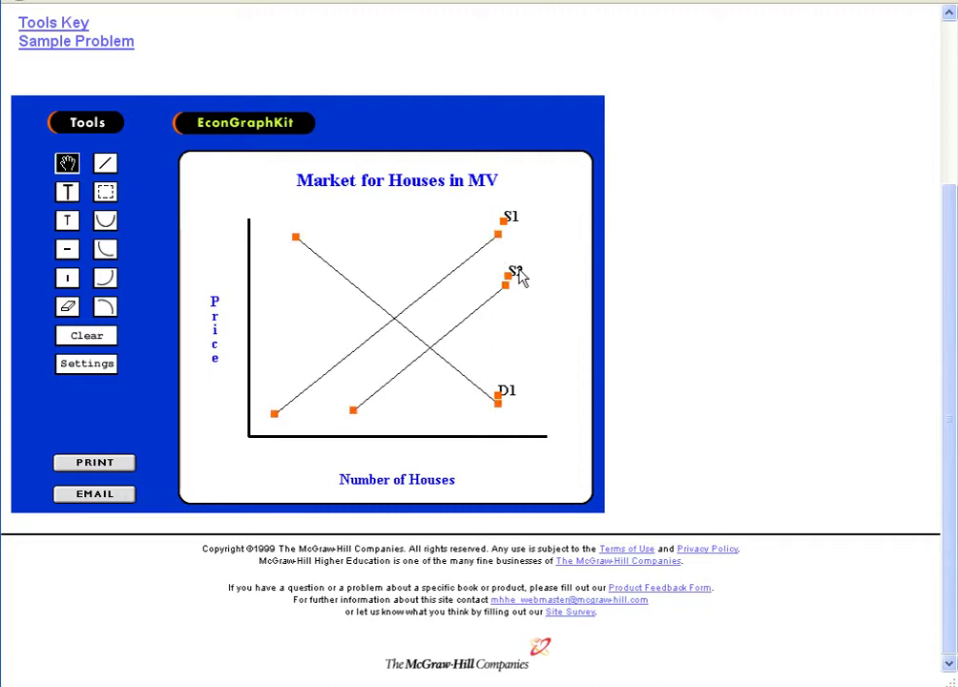
drag(508, 281, 514, 293)
Step: Draw a short downward-sloping line between the price axis and the demand line
click(69, 195)
click(105, 163)
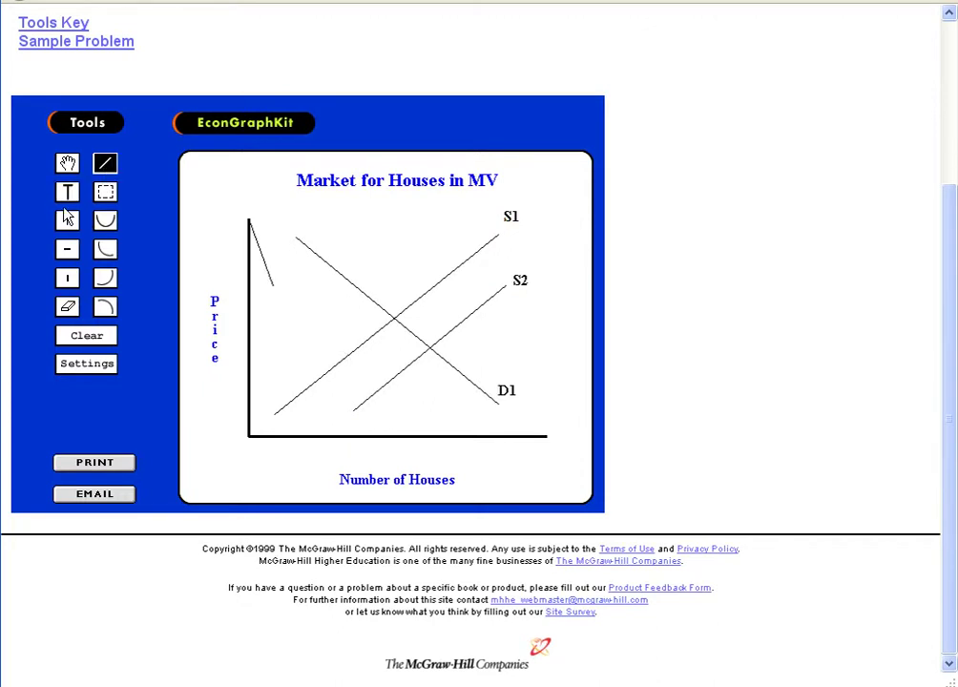
mouse_move(273, 287)
mouse_down()
mouse_move(305, 292)
mouse_move(309, 323)
mouse_up()
Step: Shorten the small line by its endpoints and move it up close to the price axis
click(68, 163)
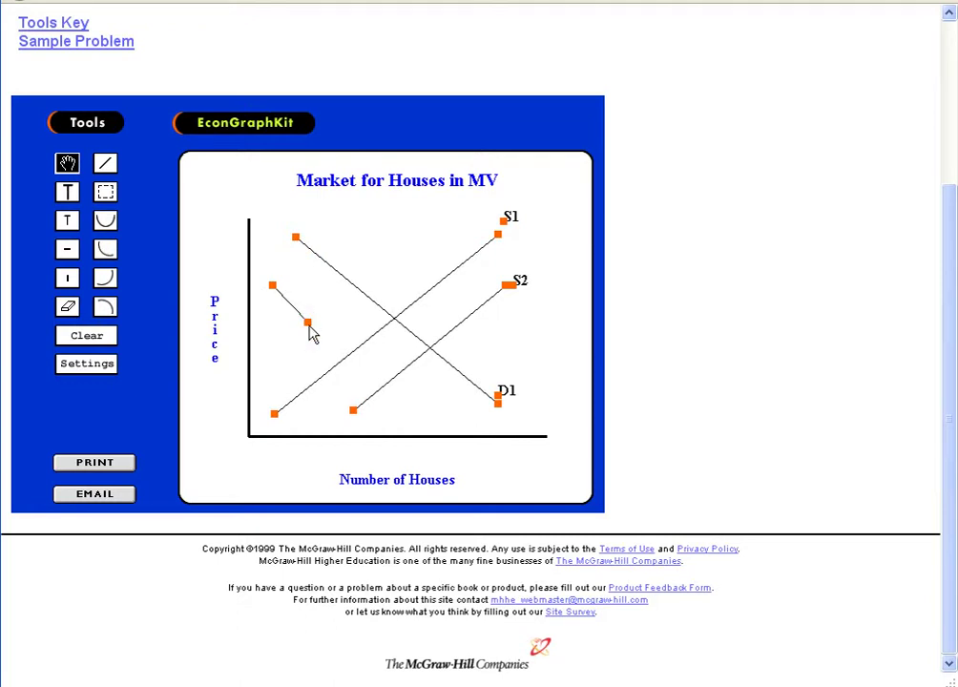
drag(307, 322, 294, 306)
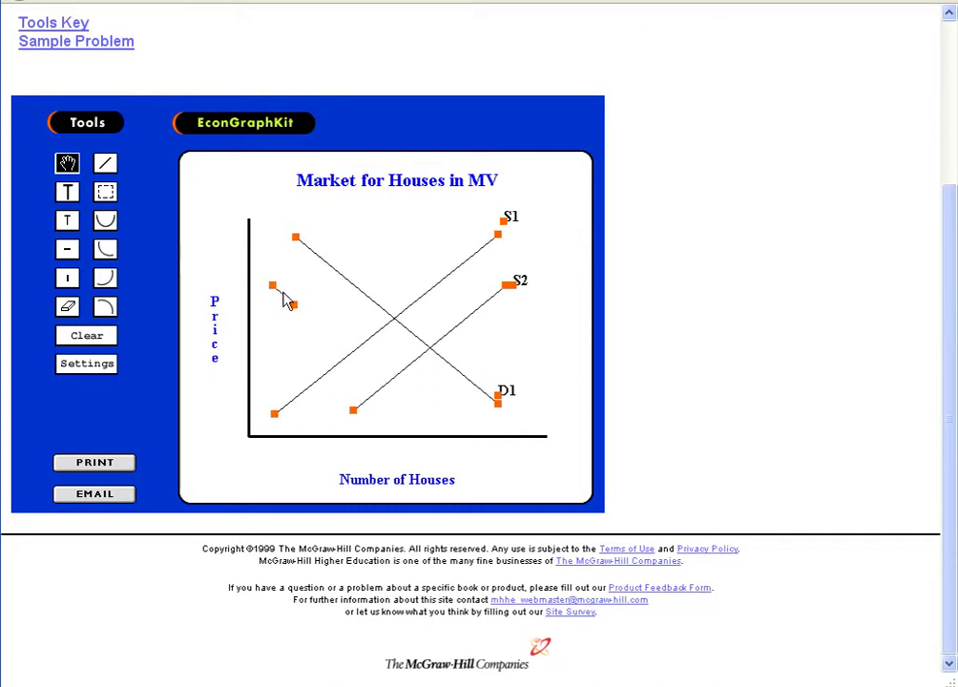
drag(276, 292, 260, 267)
drag(294, 309, 269, 272)
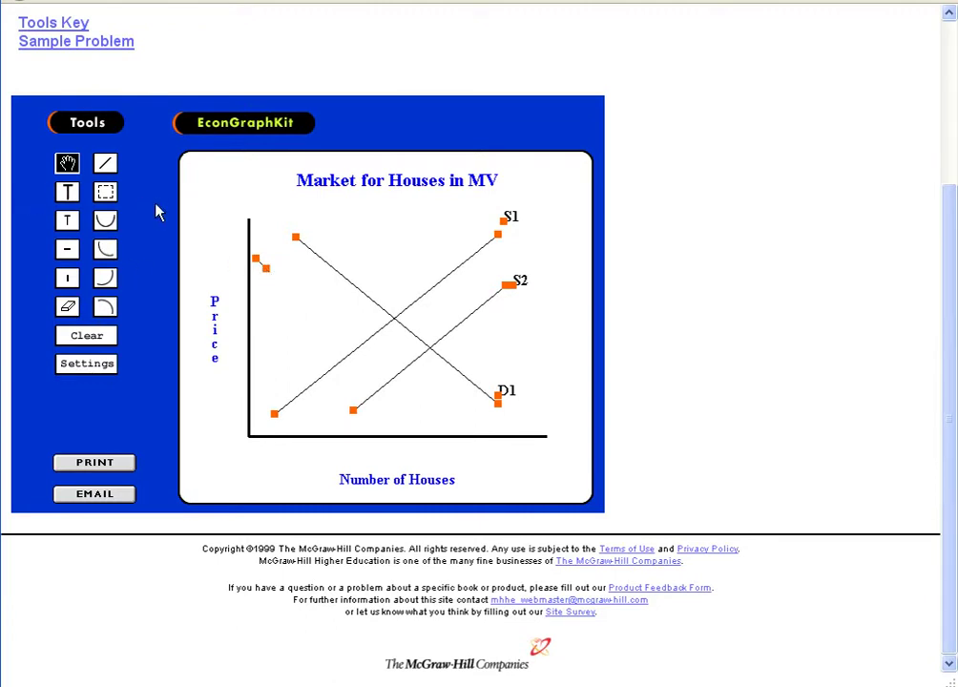
Step: Add tick marks on the quantity and price axes aligned with the intersection of S1 and D1
click(67, 278)
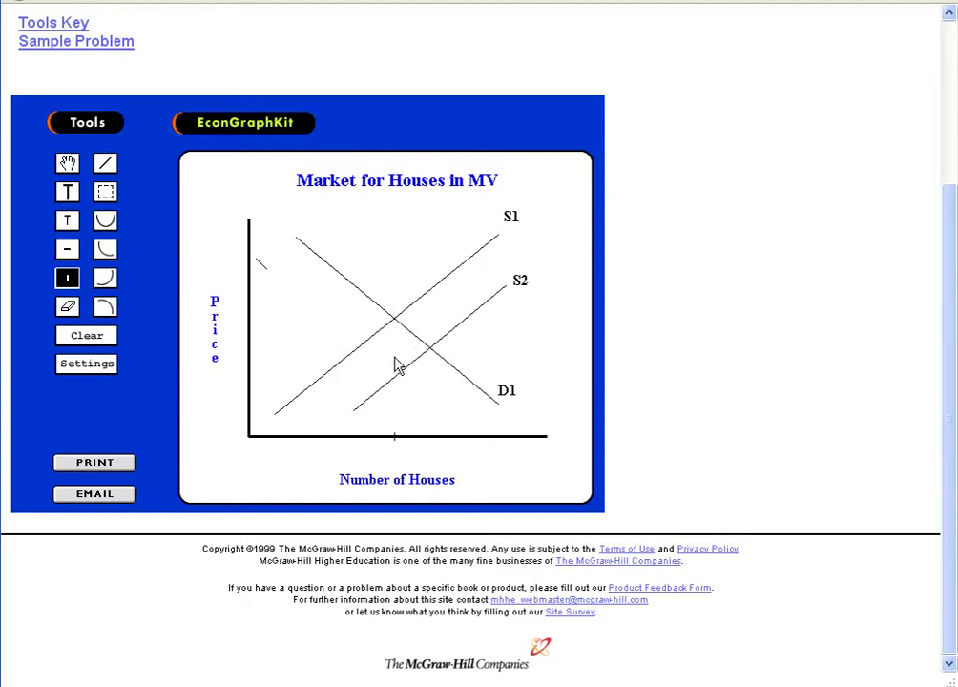
click(393, 327)
click(72, 250)
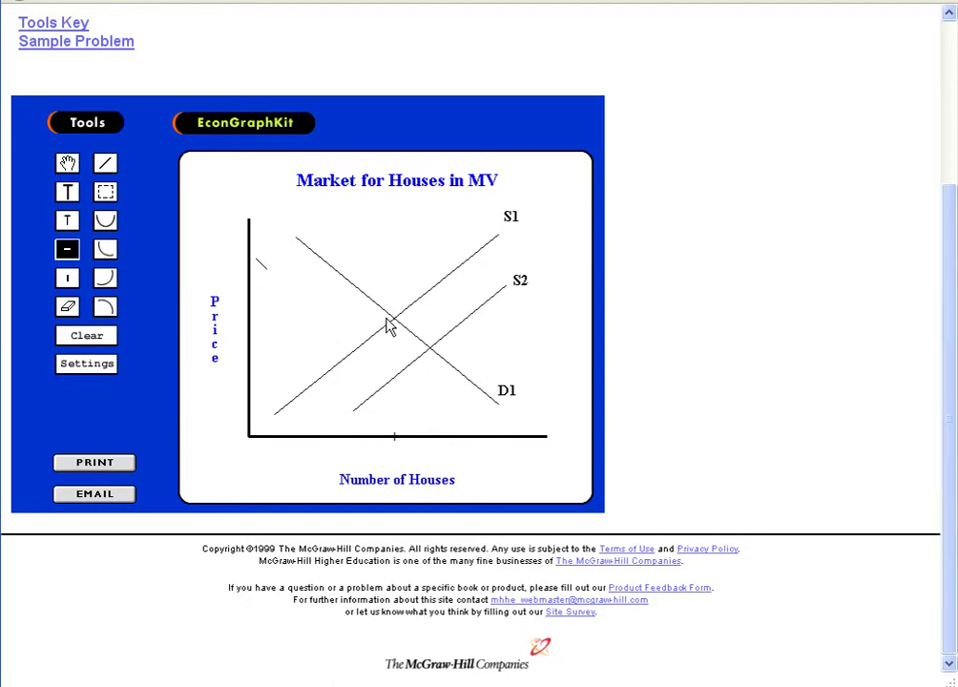
click(105, 163)
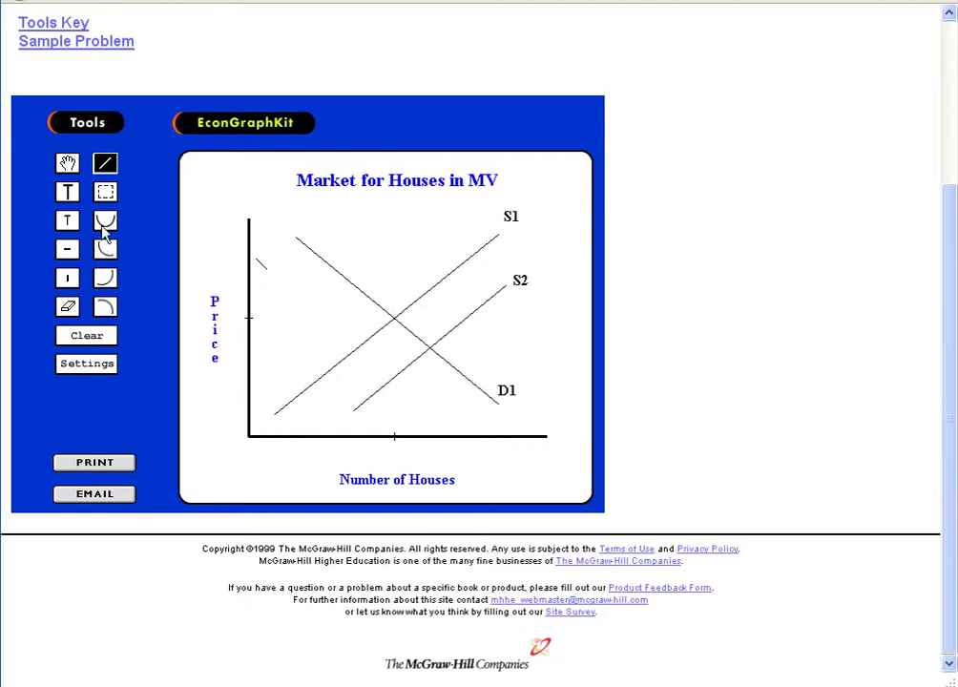
Step: Label the first equilibrium's ticks PE1 on the price axis and QE1 on the quantity axis
click(67, 192)
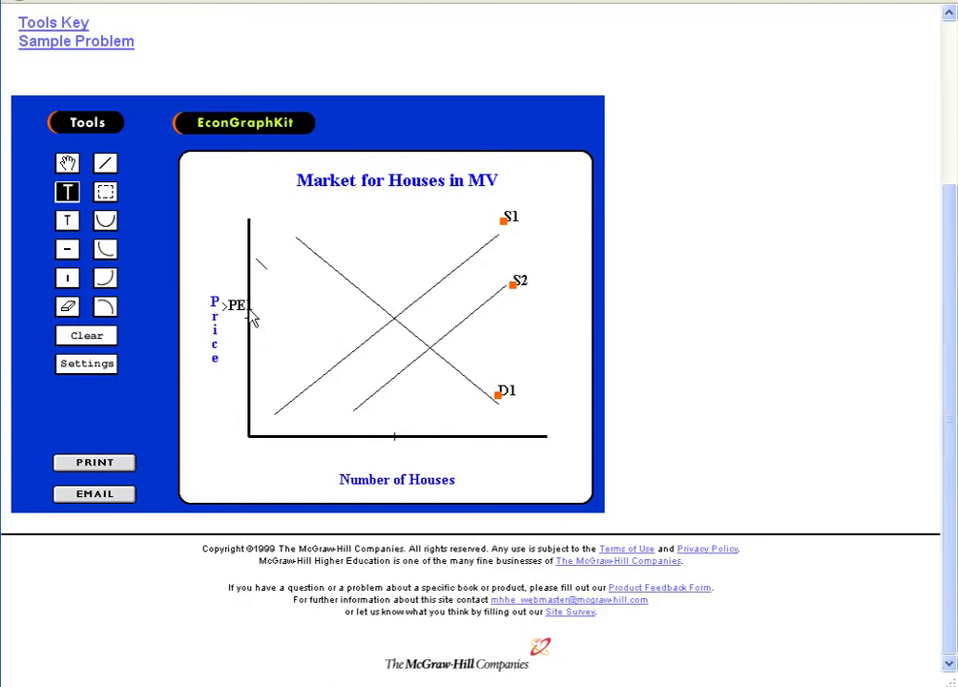
click(238, 313)
click(229, 323)
click(227, 315)
click(235, 316)
click(233, 315)
click(375, 447)
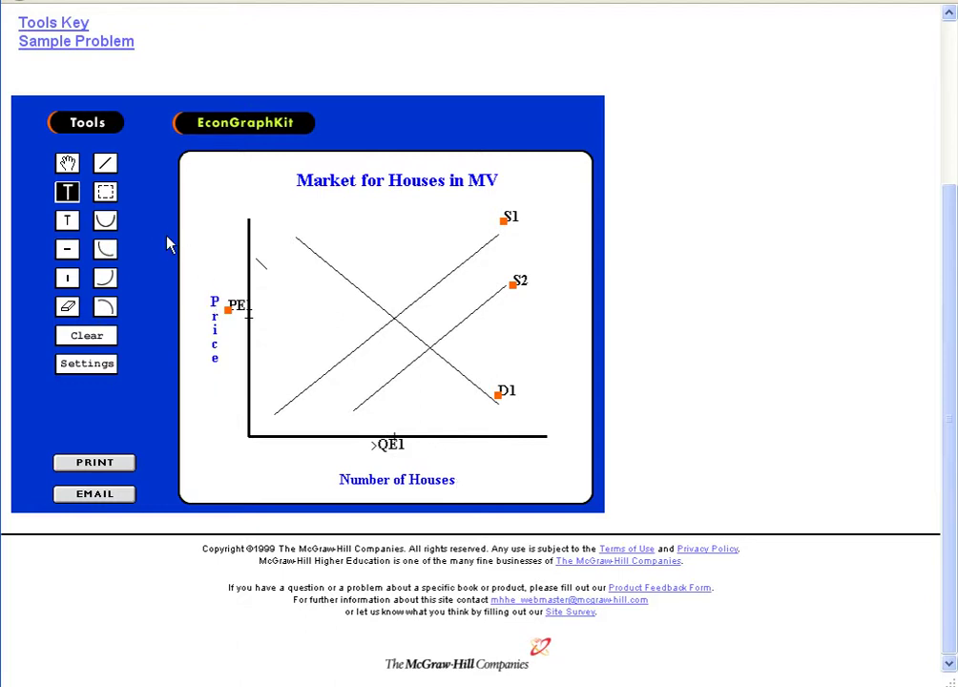
Step: Add tick marks on the quantity and price axes aligned with the intersection of S2 and D1
click(71, 253)
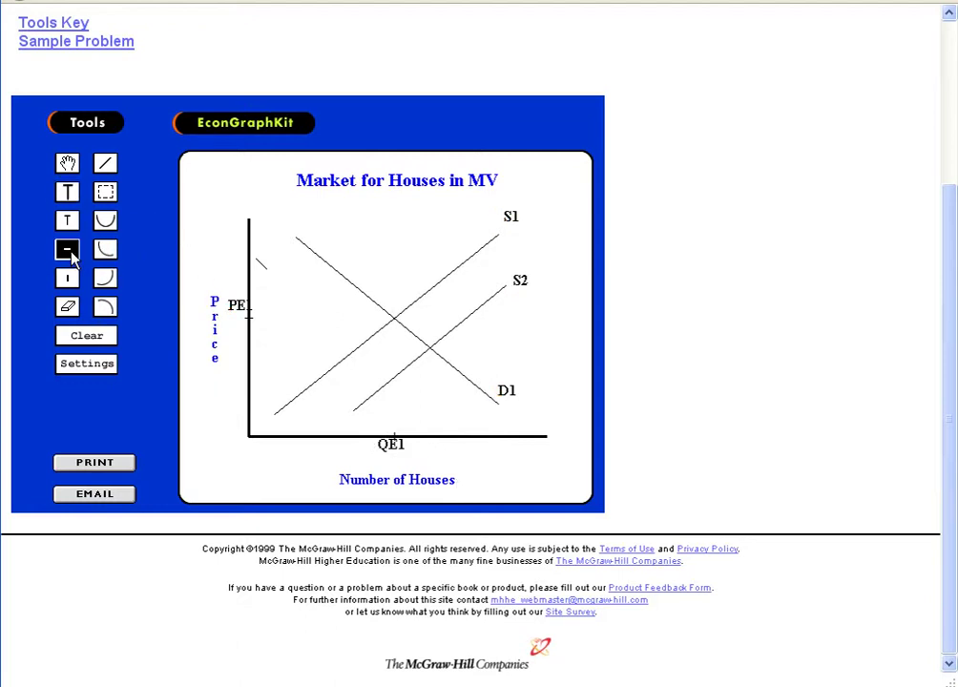
click(68, 279)
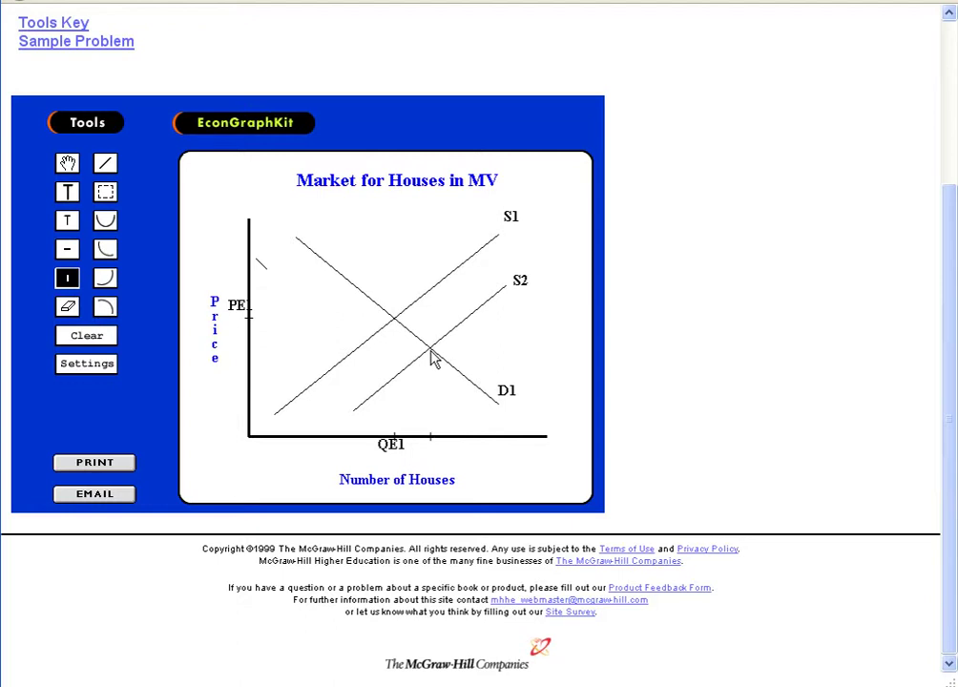
click(65, 251)
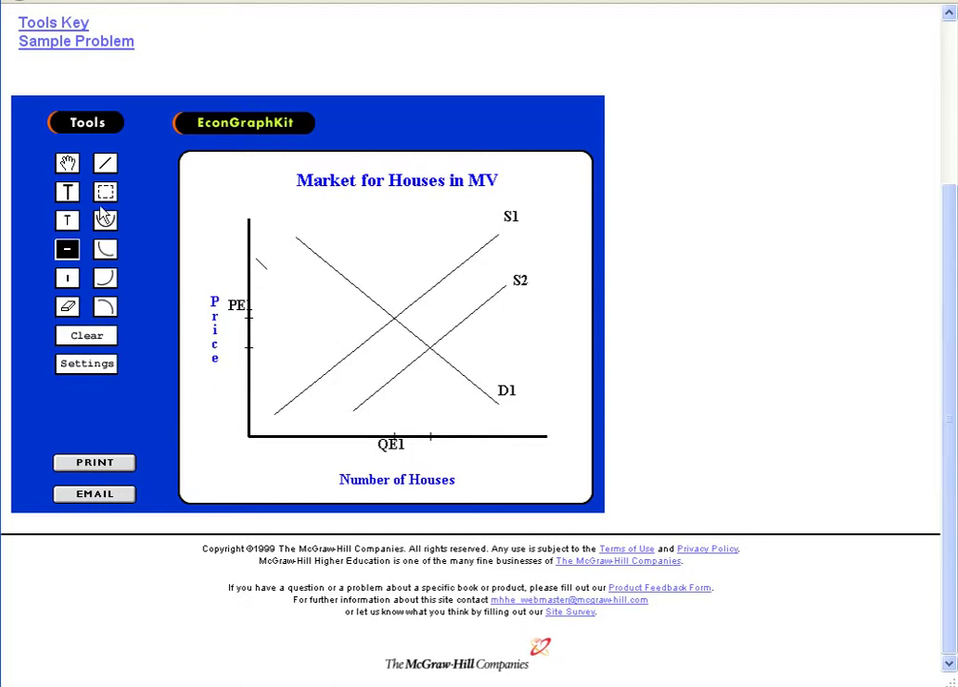
Step: Label the second equilibrium's ticks PE2 on the price axis and QE2 on the quantity axis, and adjust the QE2 label's position
click(69, 191)
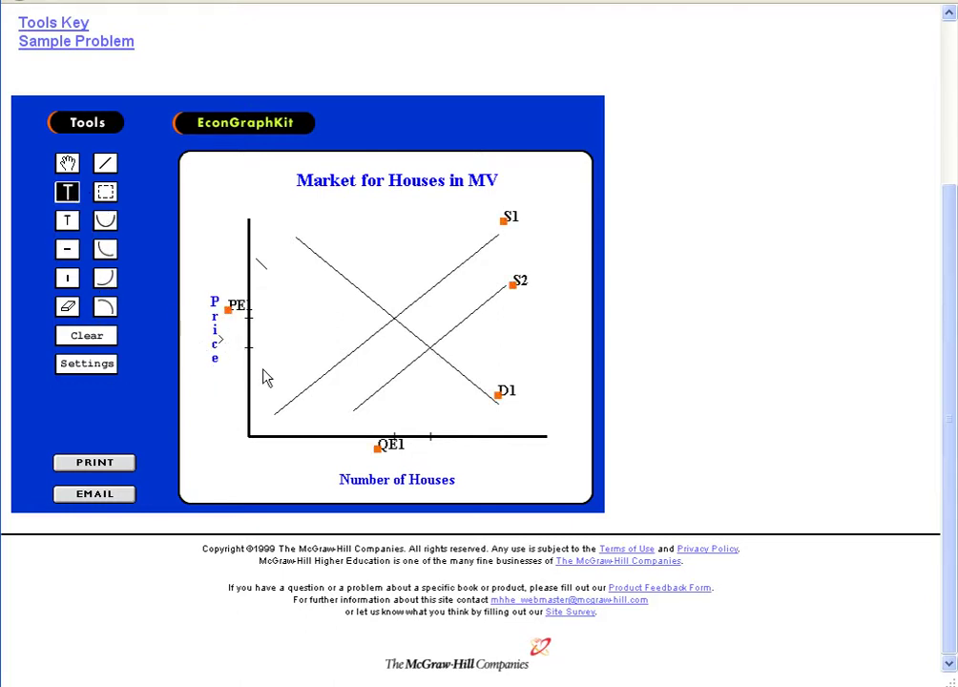
text(PE2)
click(67, 191)
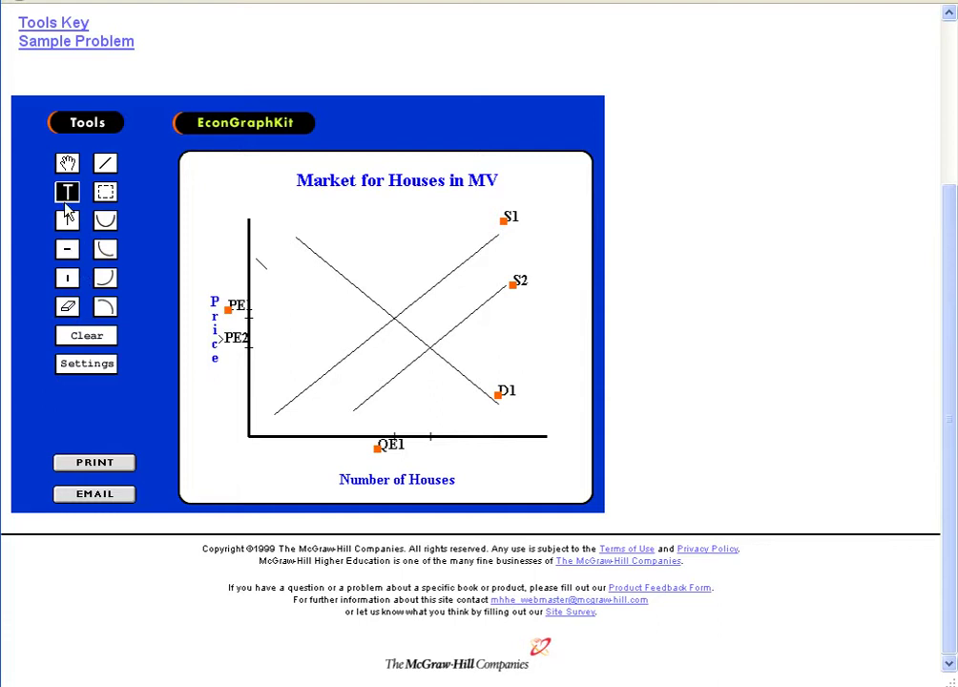
click(420, 441)
text(QE2)
click(66, 163)
drag(424, 449, 425, 461)
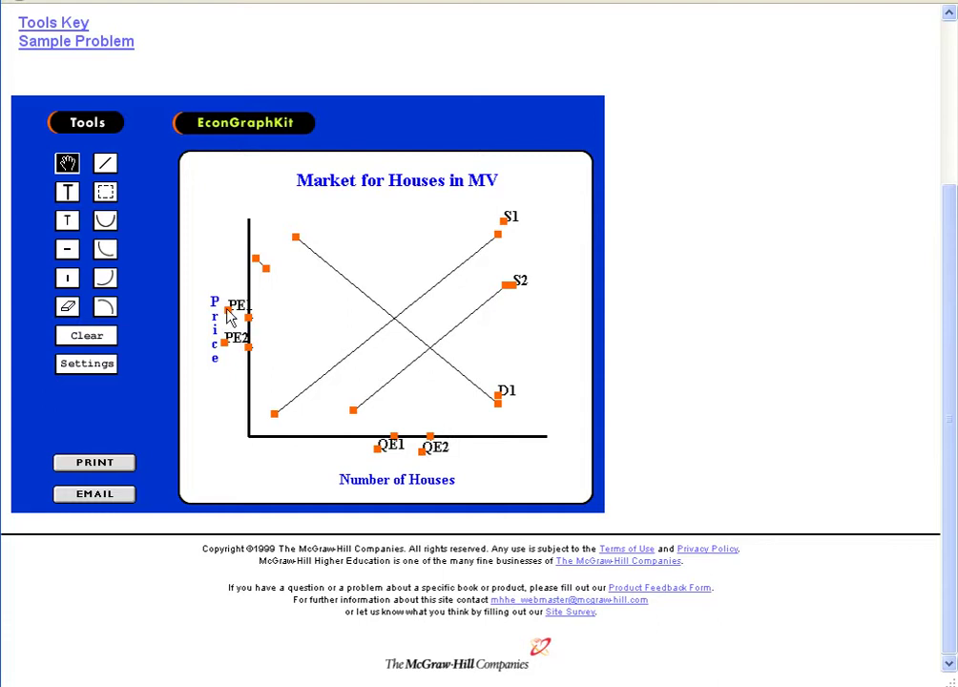
Step: Reposition the PE1 and PE2 labels beside their ticks on the price axis
drag(227, 340, 229, 344)
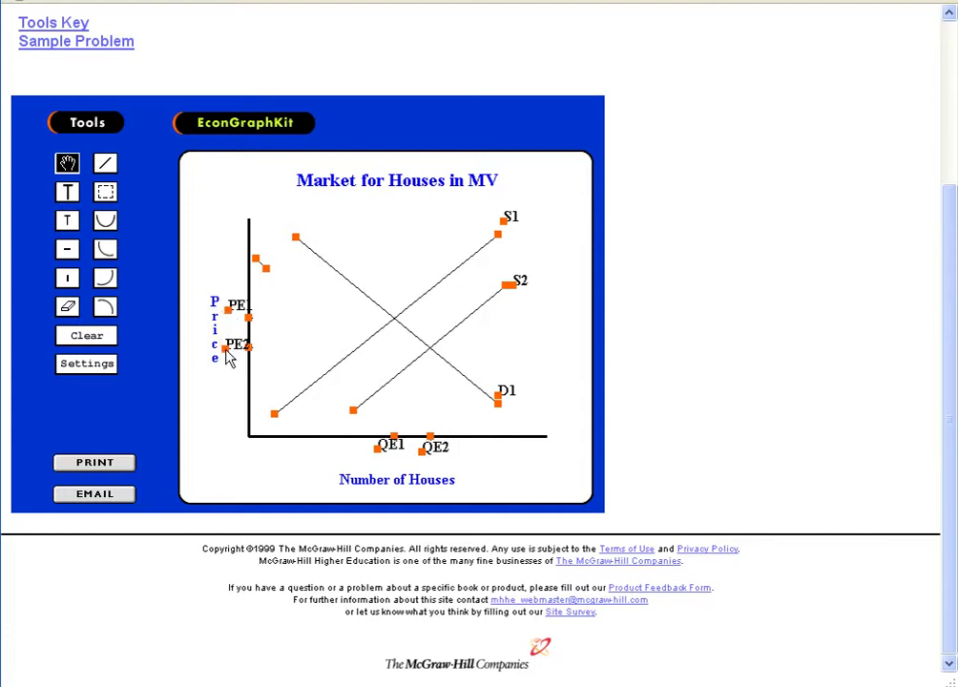
drag(231, 320, 222, 323)
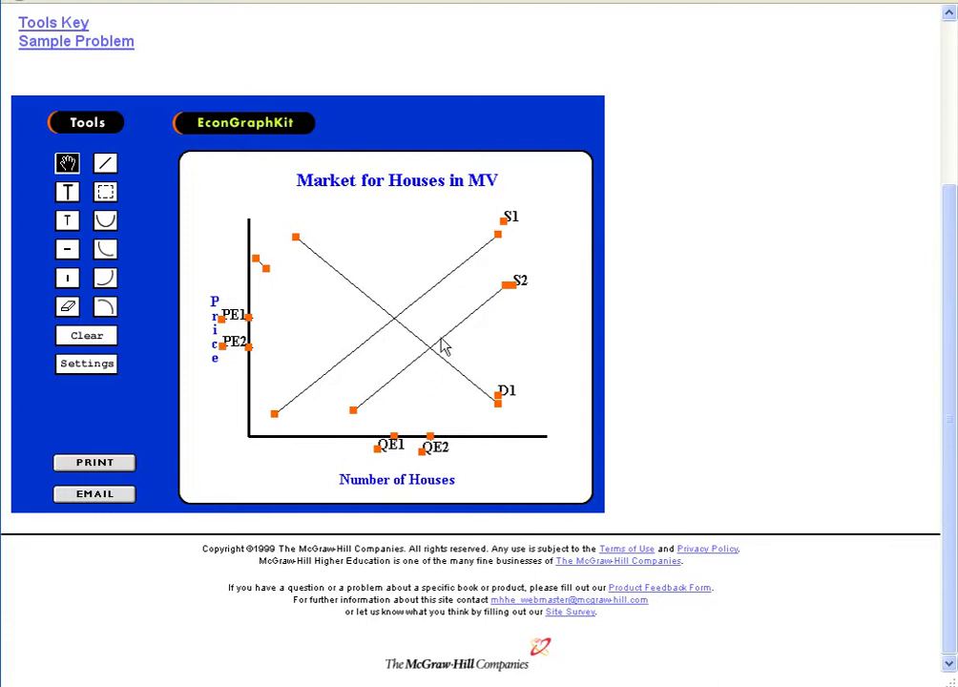
Step: Draw a second demand curve just below and nearly parallel to D1, and label its lower end D2
click(105, 163)
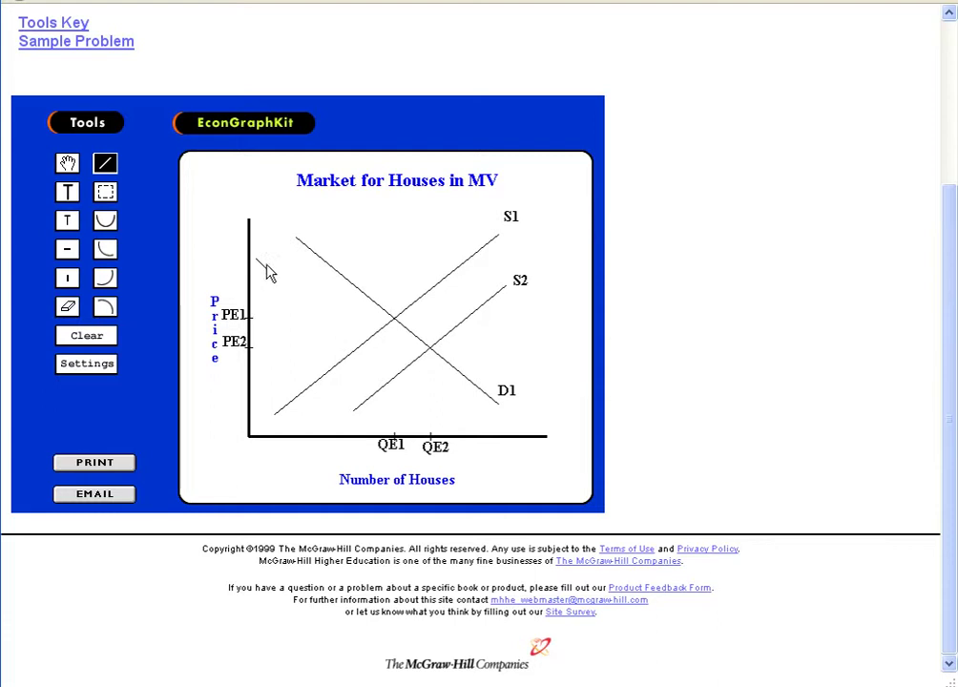
click(66, 163)
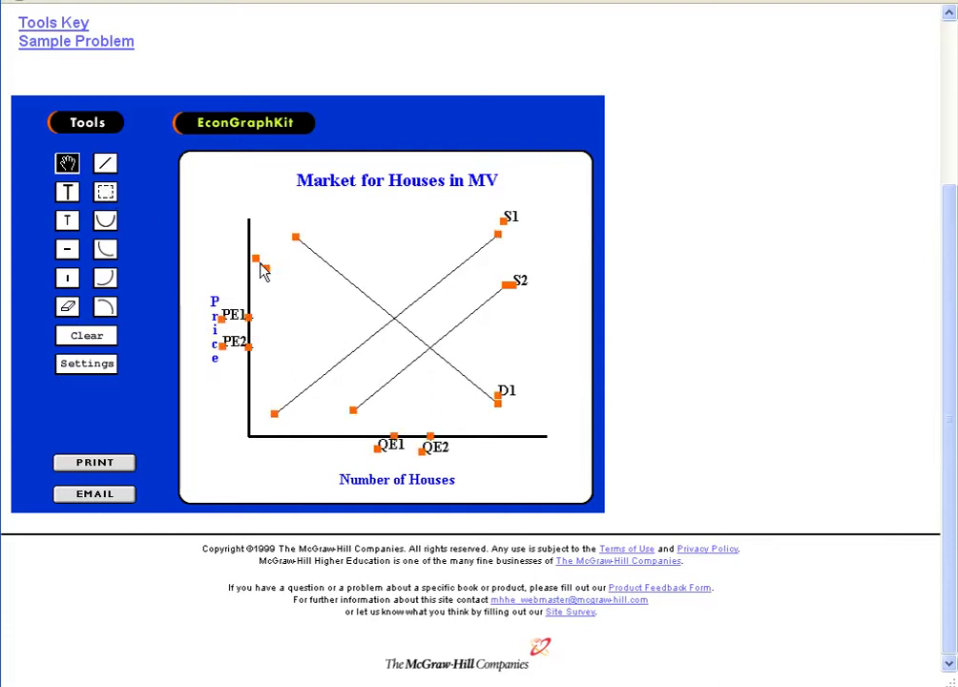
drag(267, 273, 494, 417)
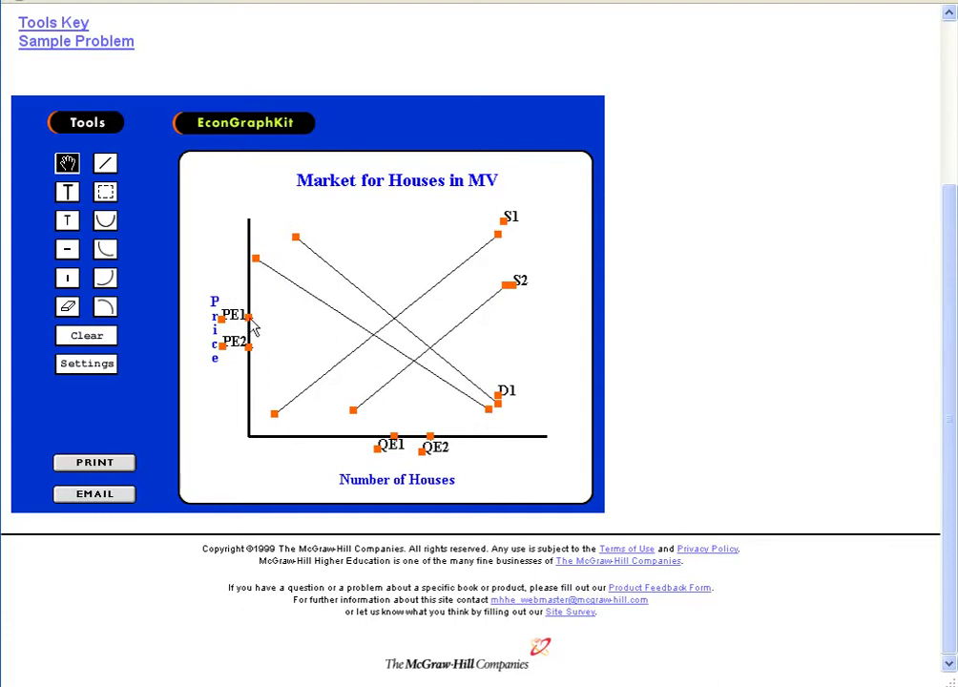
drag(255, 263, 296, 259)
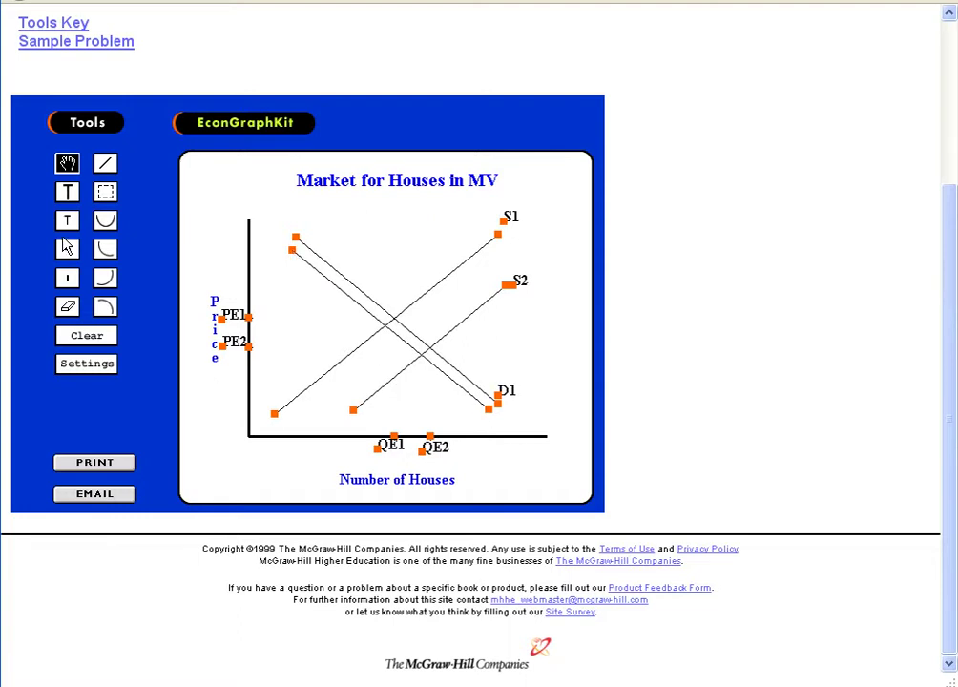
click(67, 192)
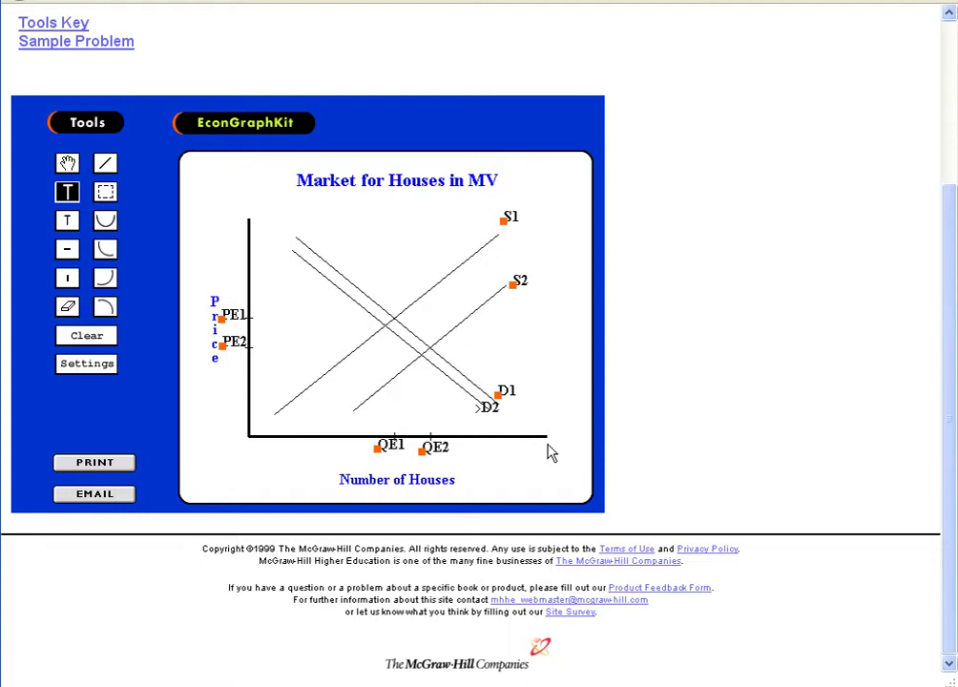
click(298, 327)
Step: Add tick marks on the price and quantity axes aligned with the intersection of S2 and D2
click(67, 249)
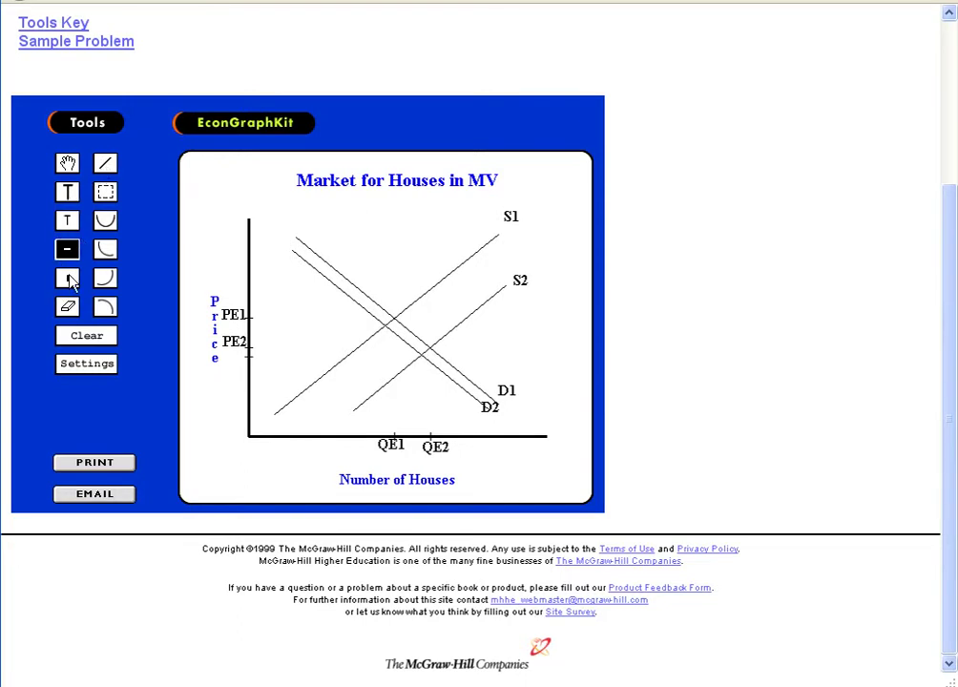
click(69, 277)
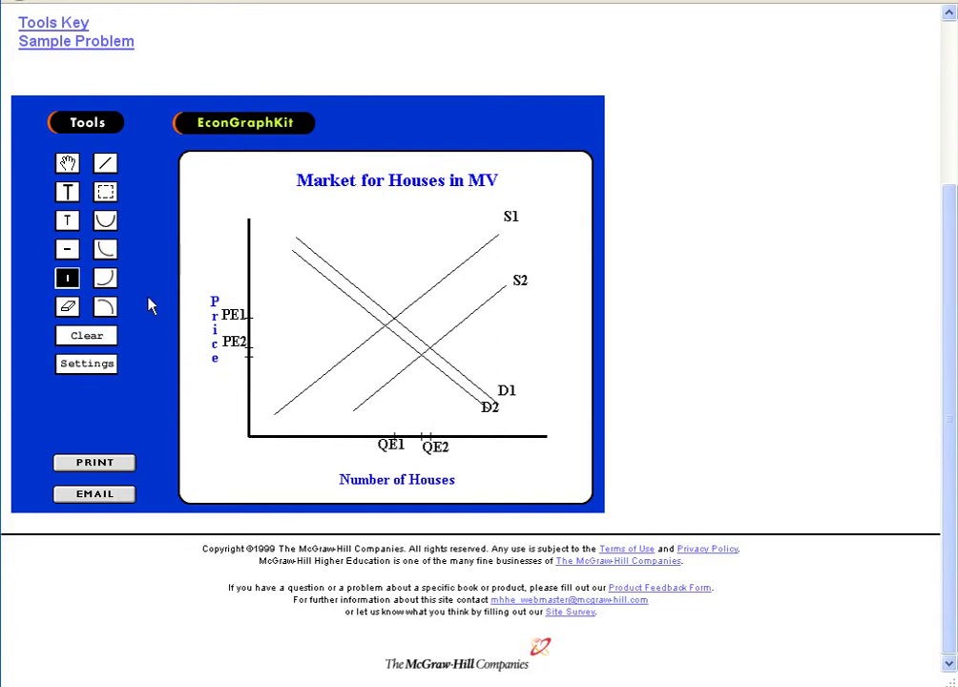
Step: Label the third equilibrium's ticks PE3 on the price axis and QE3 on the quantity axis
click(67, 192)
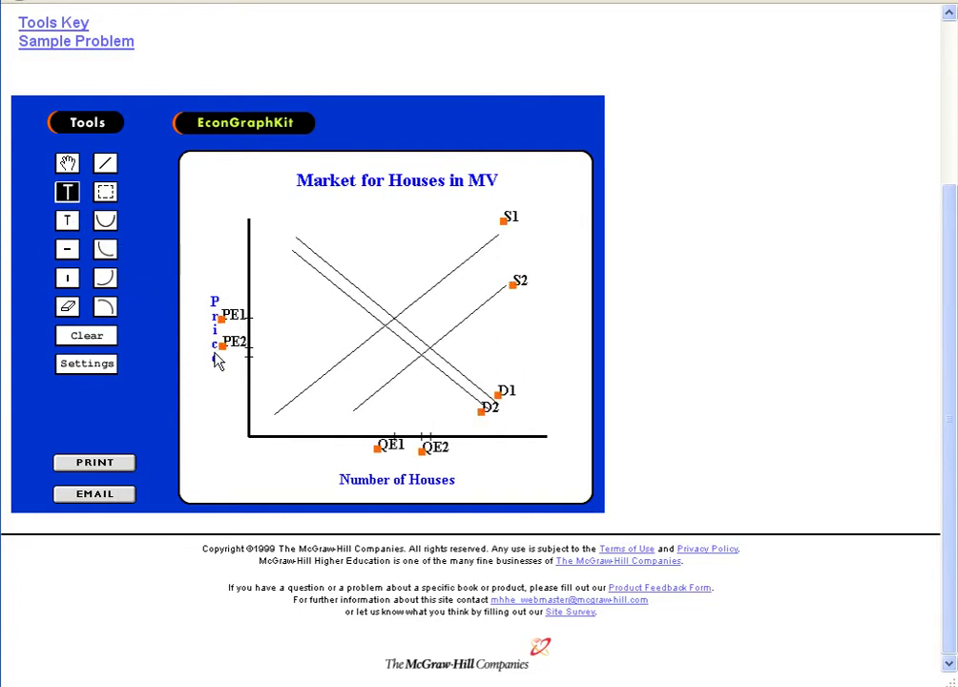
text(PE3)
click(400, 457)
text(QE3)
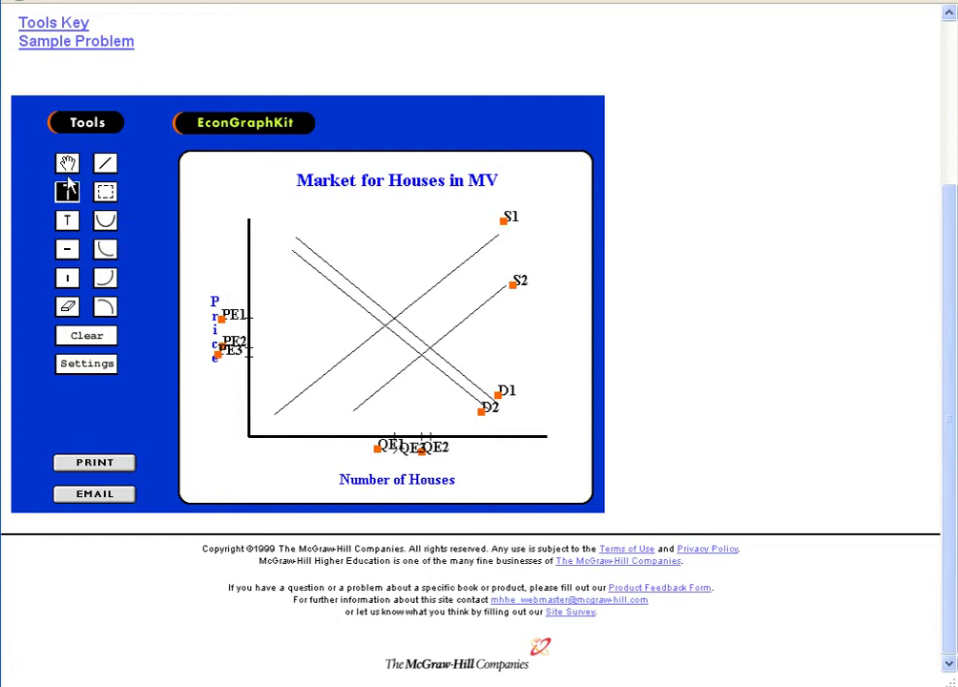
Step: Move PE3 below PE2 and spread out QE1, QE2 and QE3 so the axis labels do not overlap
click(66, 163)
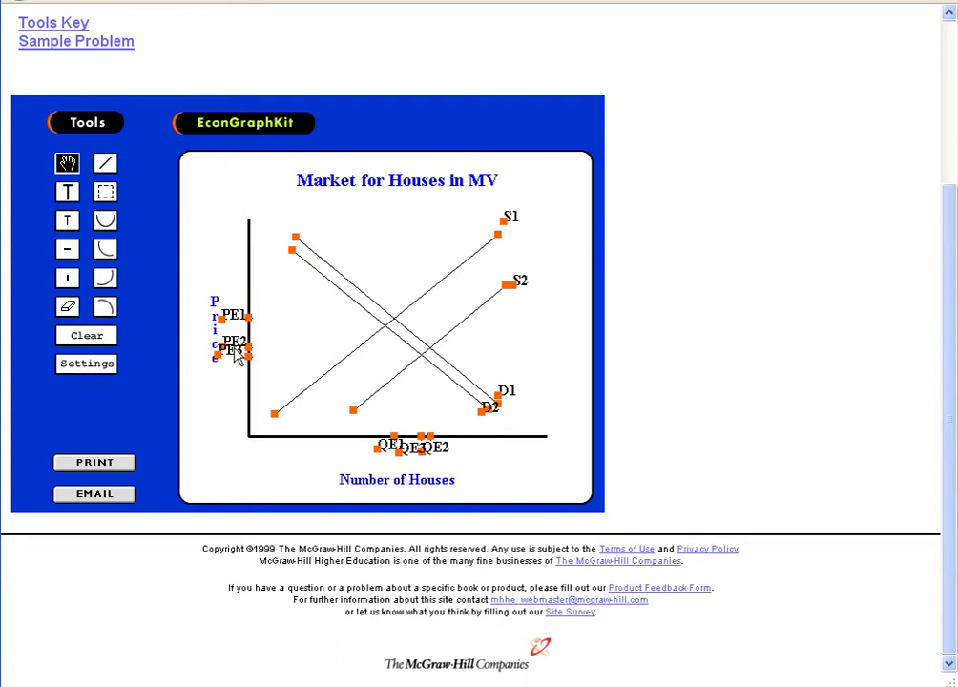
drag(220, 360, 223, 370)
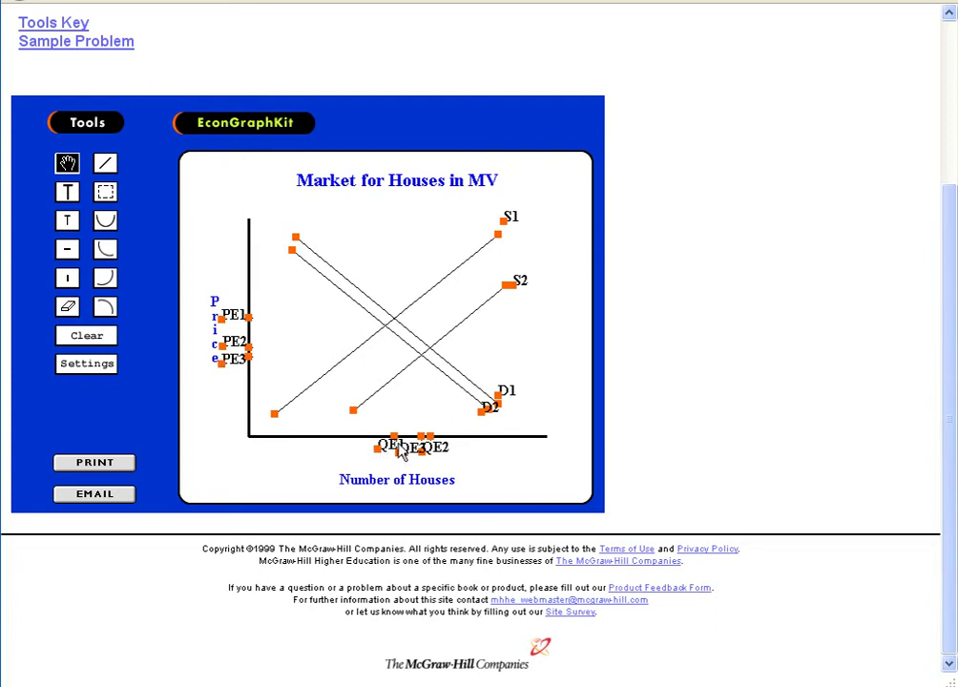
mouse_move(376, 453)
mouse_down()
mouse_move(439, 454)
mouse_move(403, 457)
mouse_move(406, 469)
mouse_move(375, 458)
mouse_move(385, 458)
mouse_up()
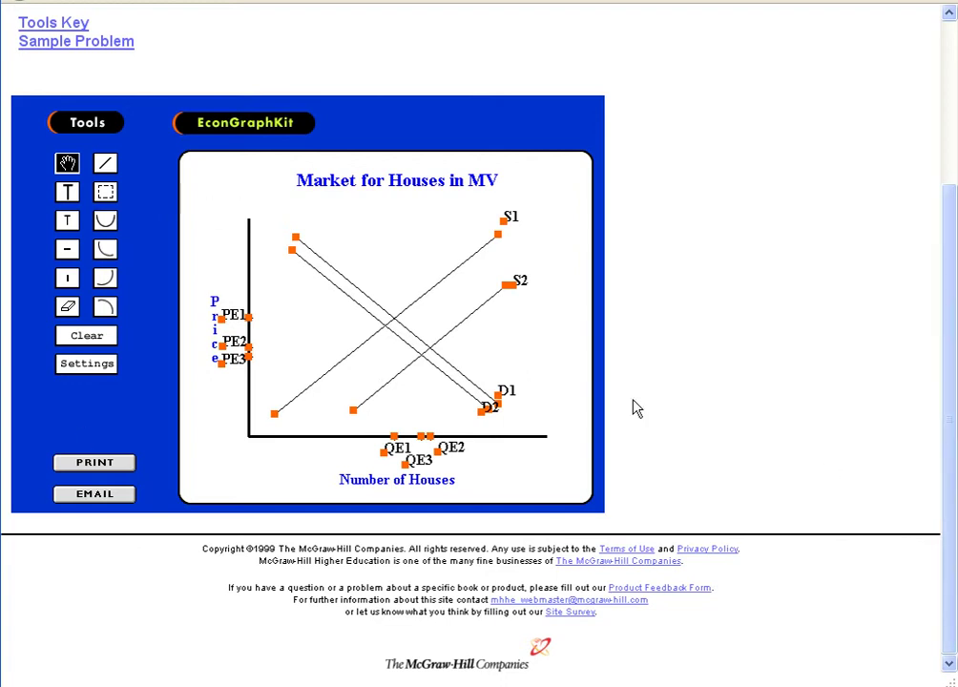
Step: Open the graph's print version and try to save its image to the Desktop as a GIF
click(119, 465)
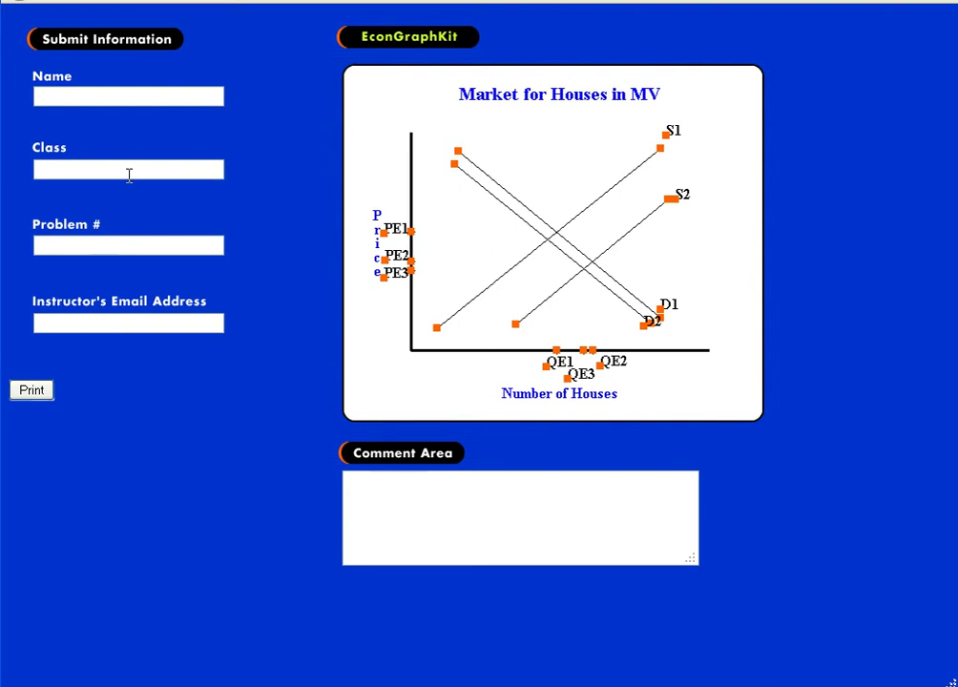
right_click(560, 160)
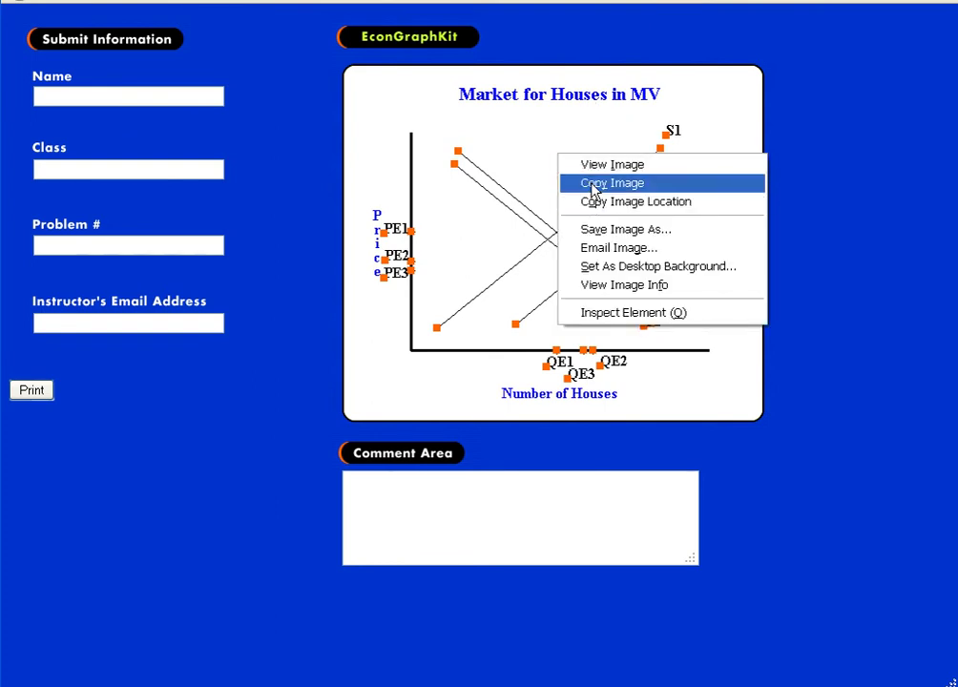
click(599, 233)
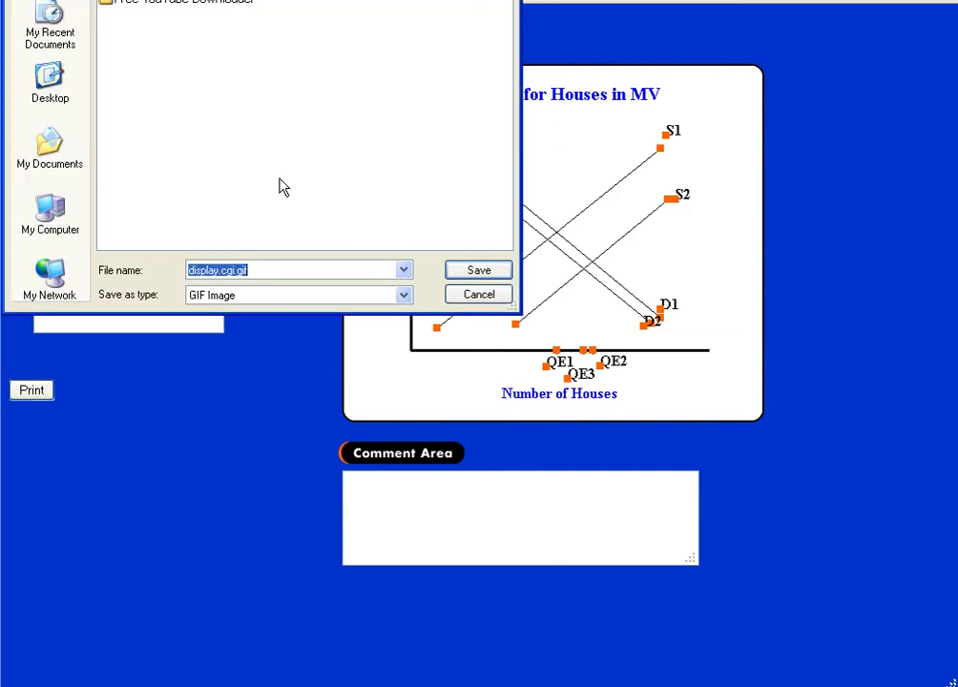
click(236, 300)
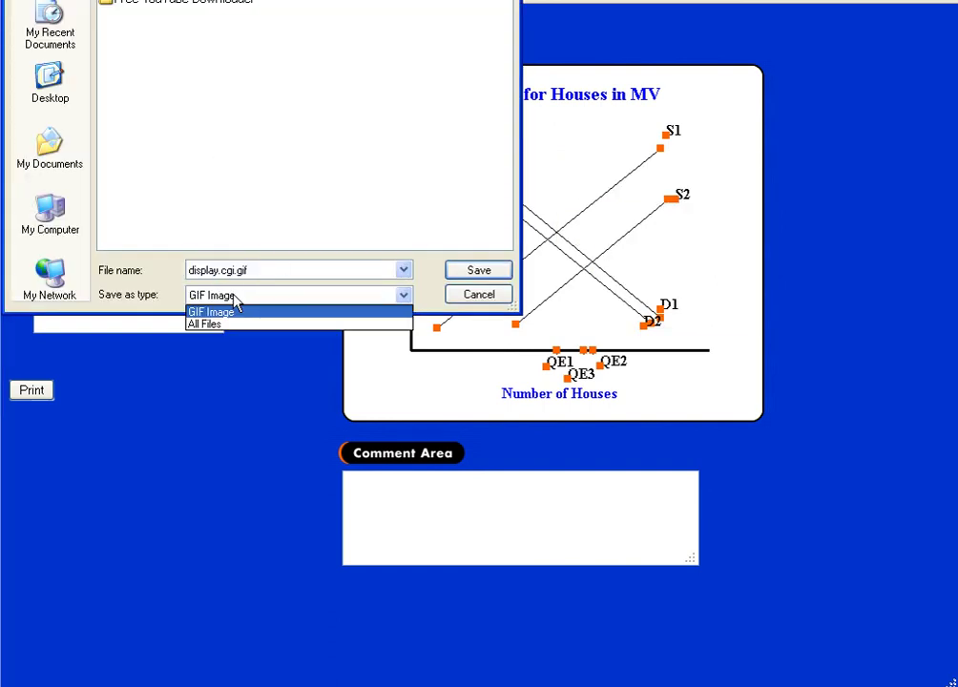
click(239, 308)
click(54, 84)
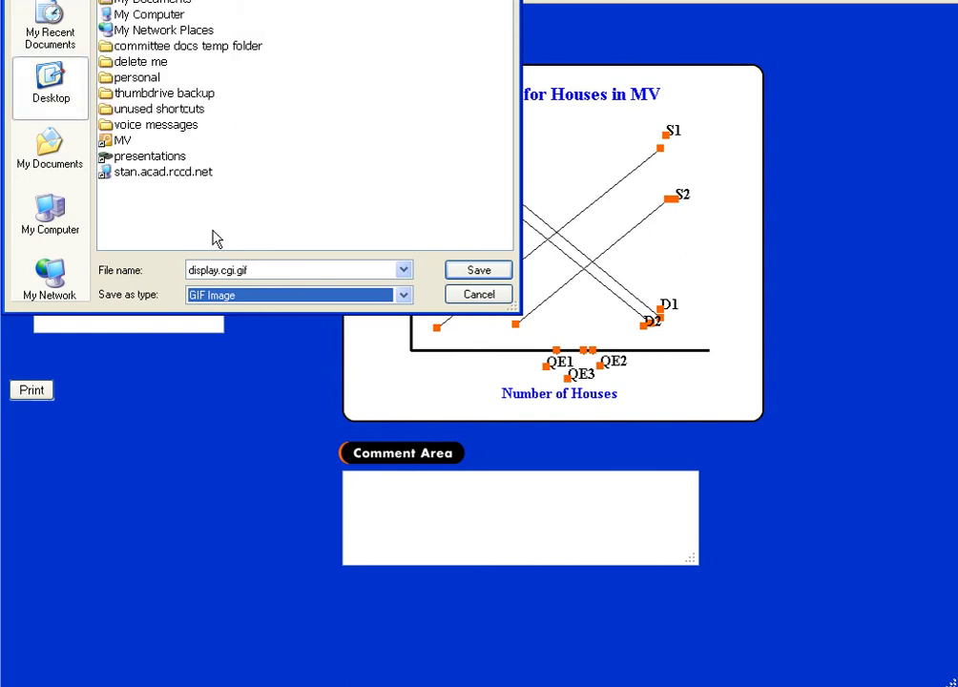
click(480, 296)
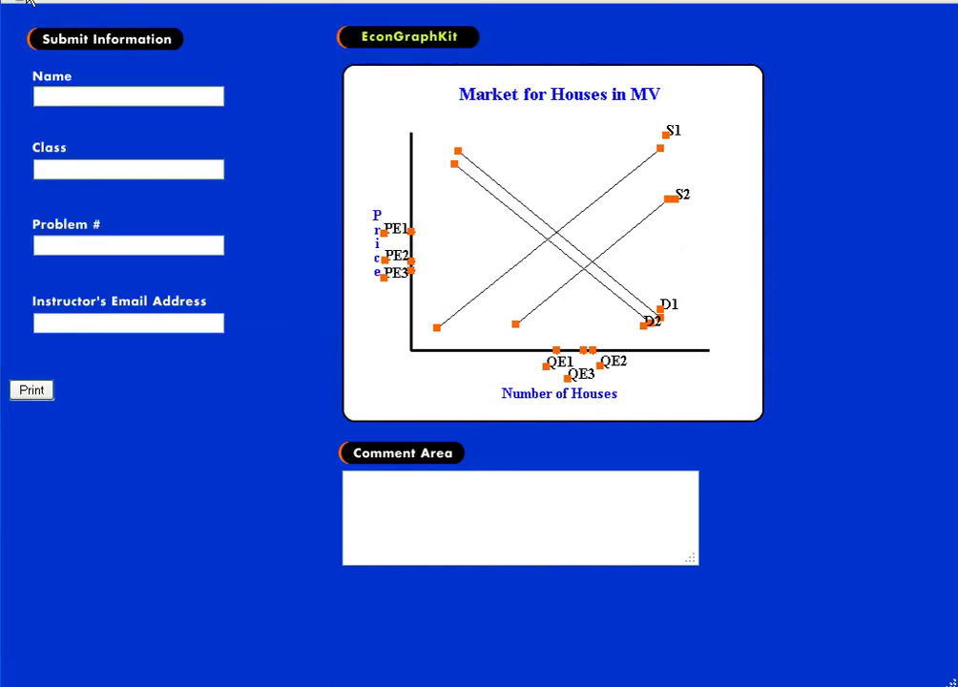
key(alt+F4)
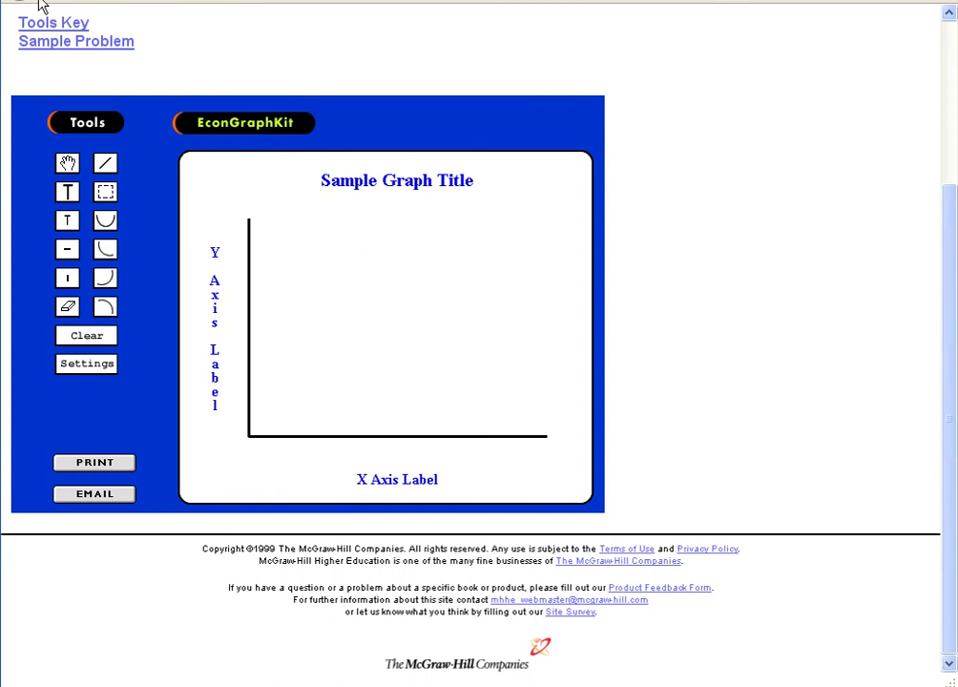